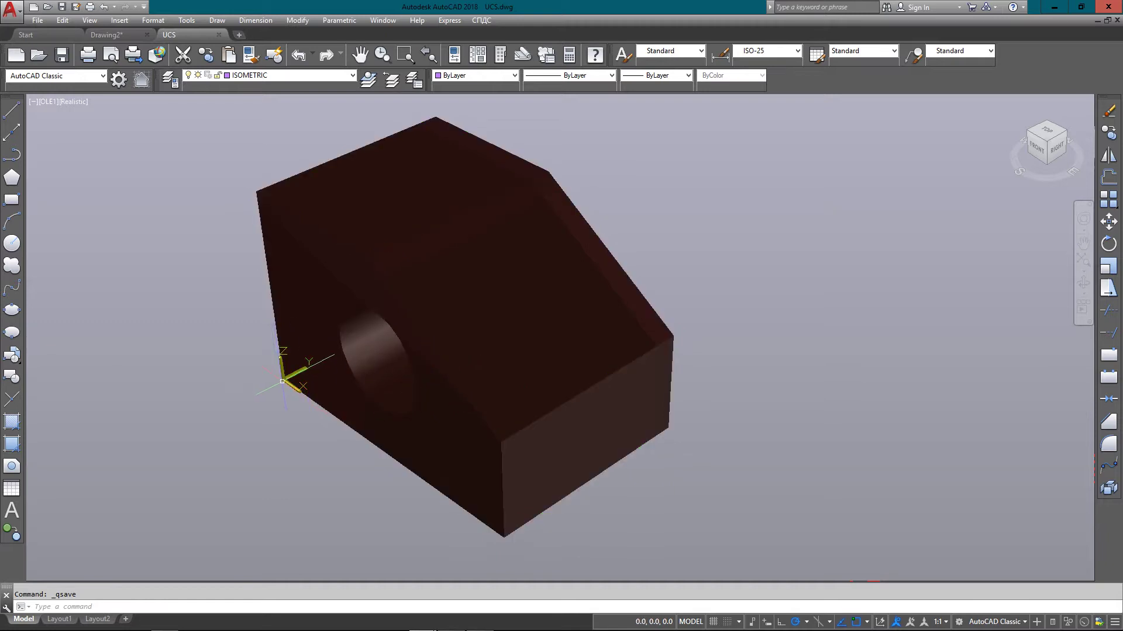
- Reset the UCS to World through its origin grip and select the BORDER-layer solid
click(304, 369)
key(Escape)
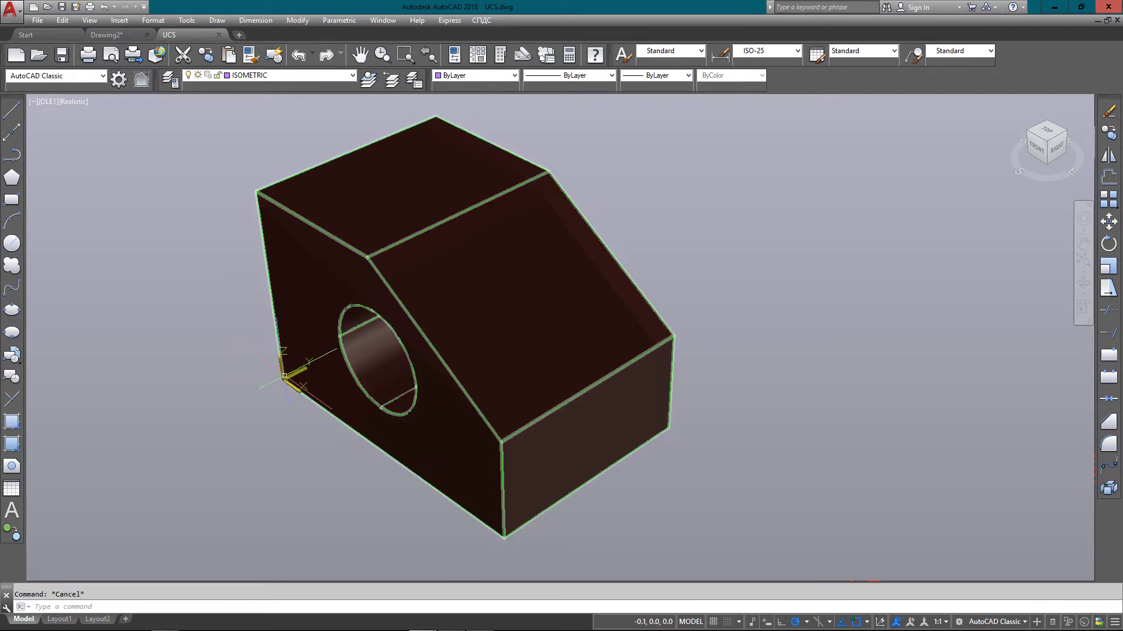
click(284, 379)
mouse_move(283, 382)
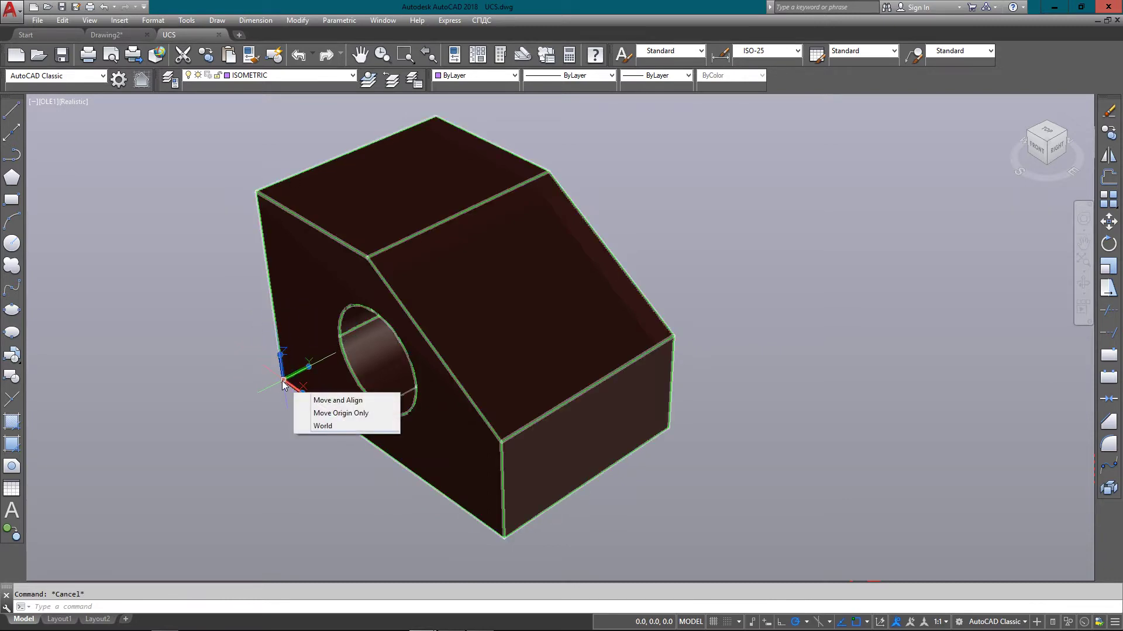
click(325, 426)
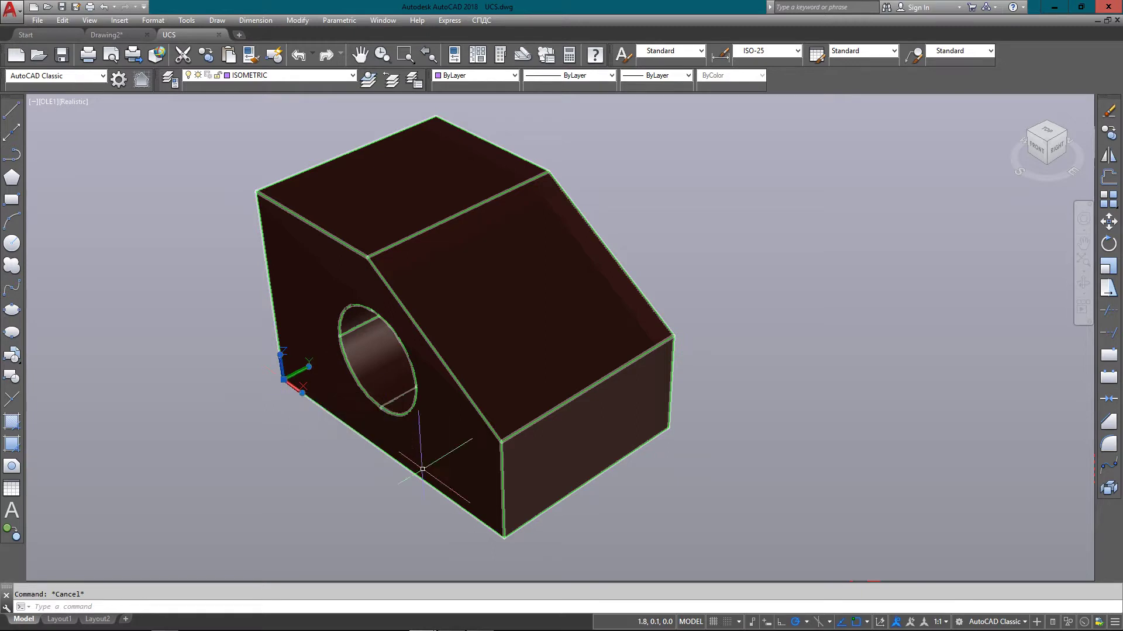
click(504, 538)
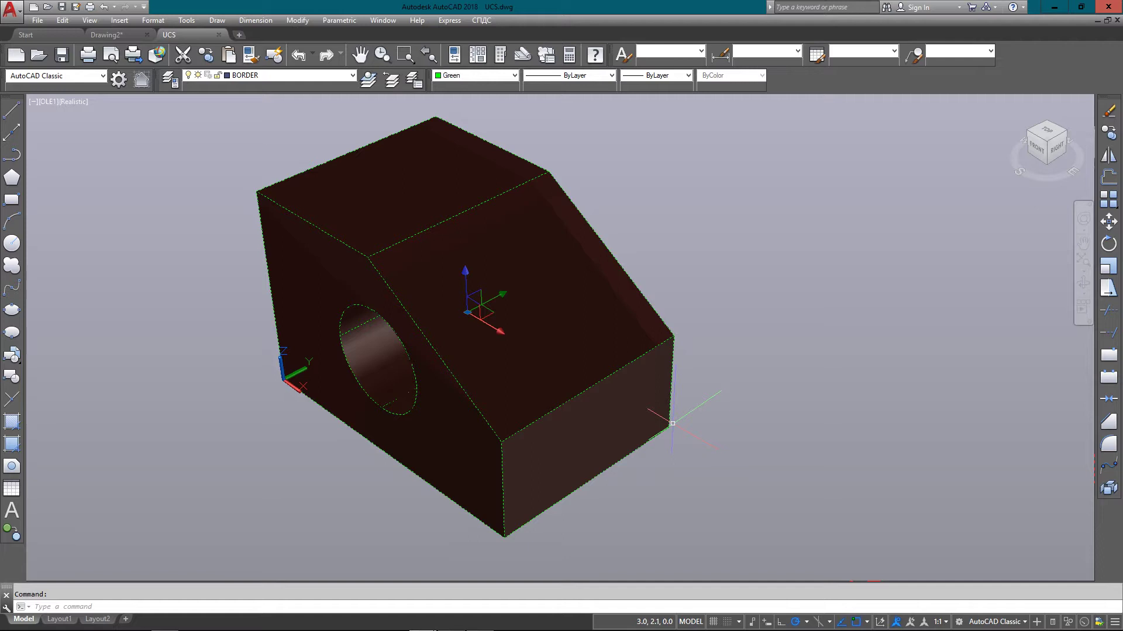
key(Delete)
text(c)
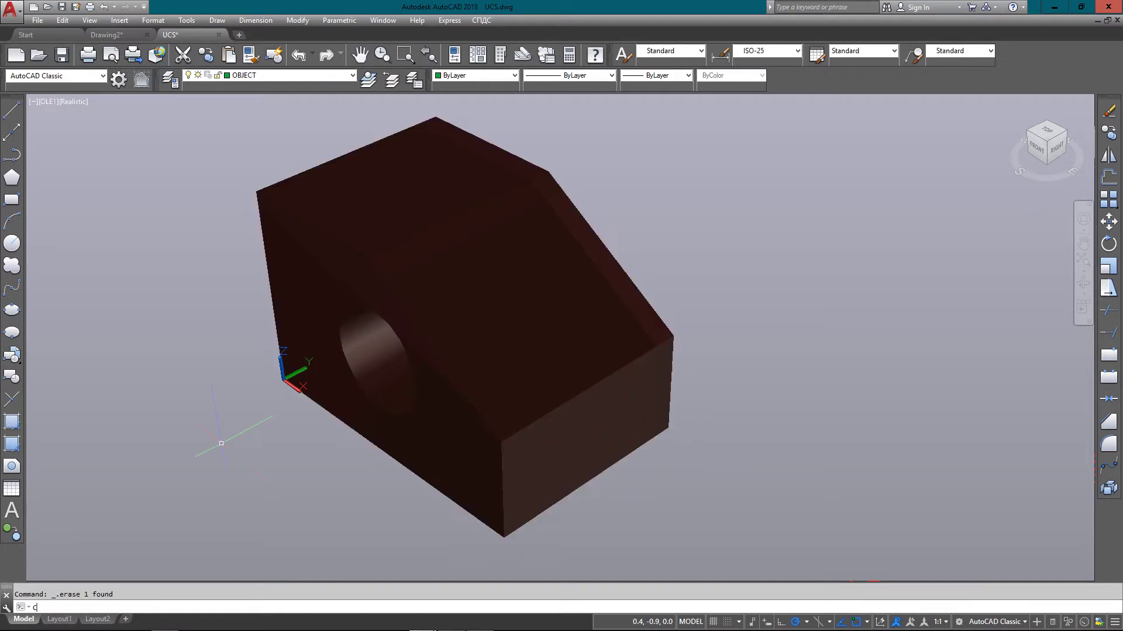
text(ir)
key(Return)
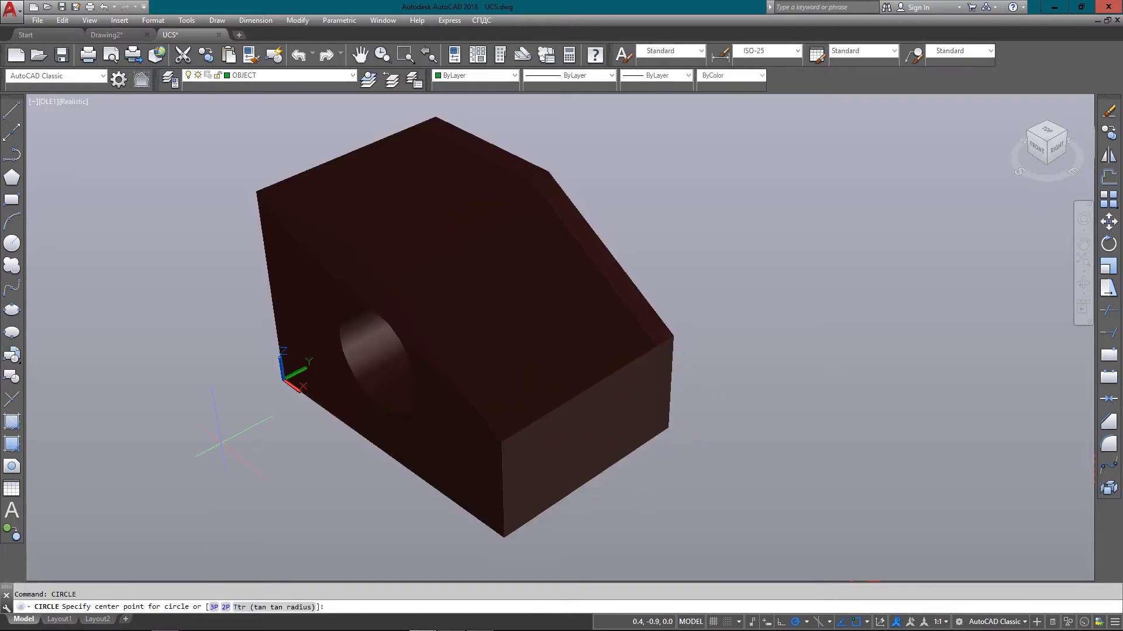
click(211, 462)
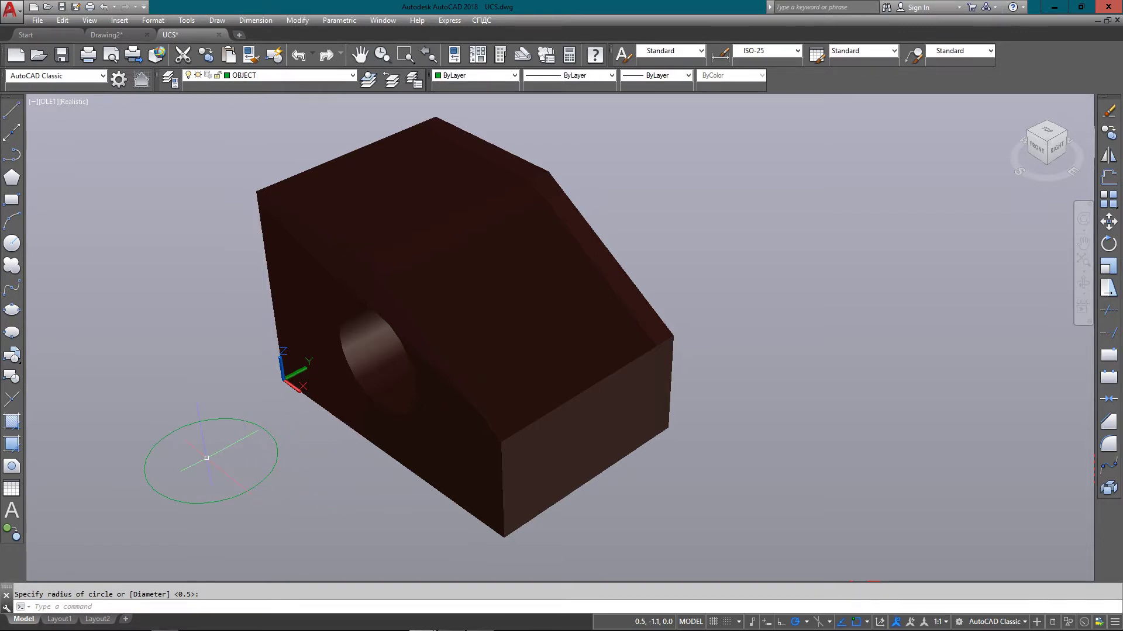
click(206, 458)
click(296, 433)
click(211, 459)
text(E)
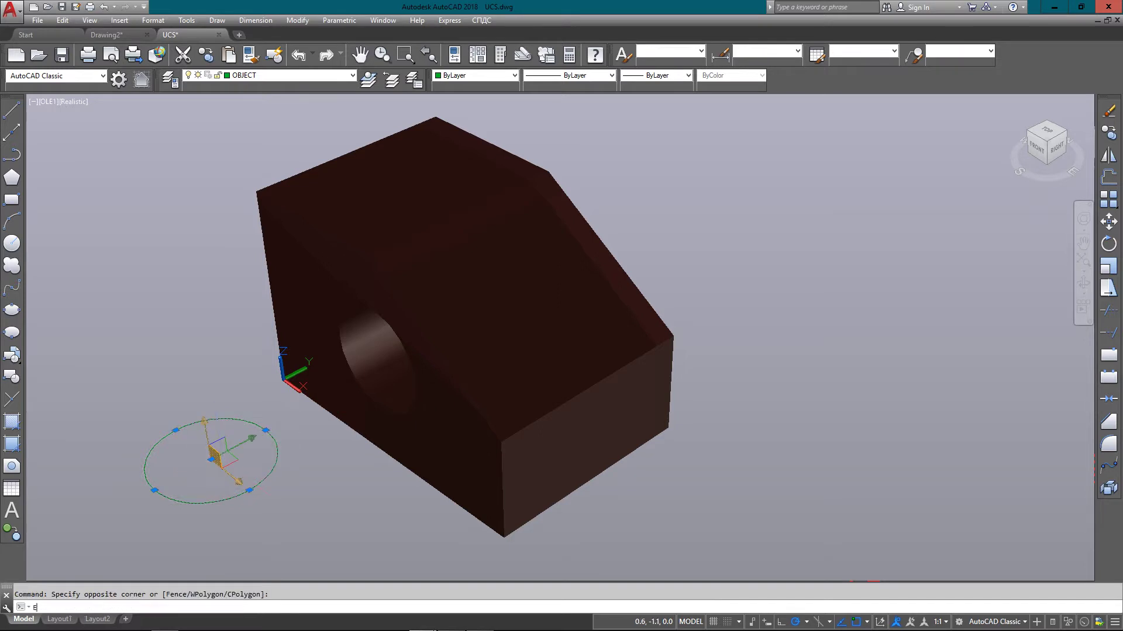
key(Return)
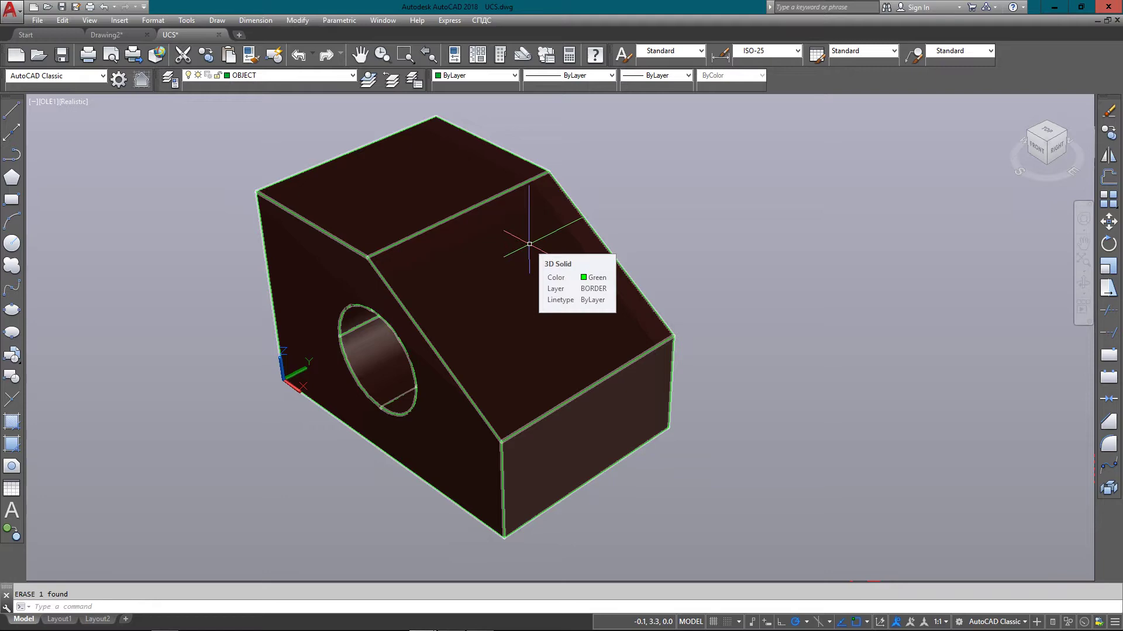
- Start a 3-point UCS with its origin at the sloped face's lower front corner, X along the bottom edge
text(ucs)
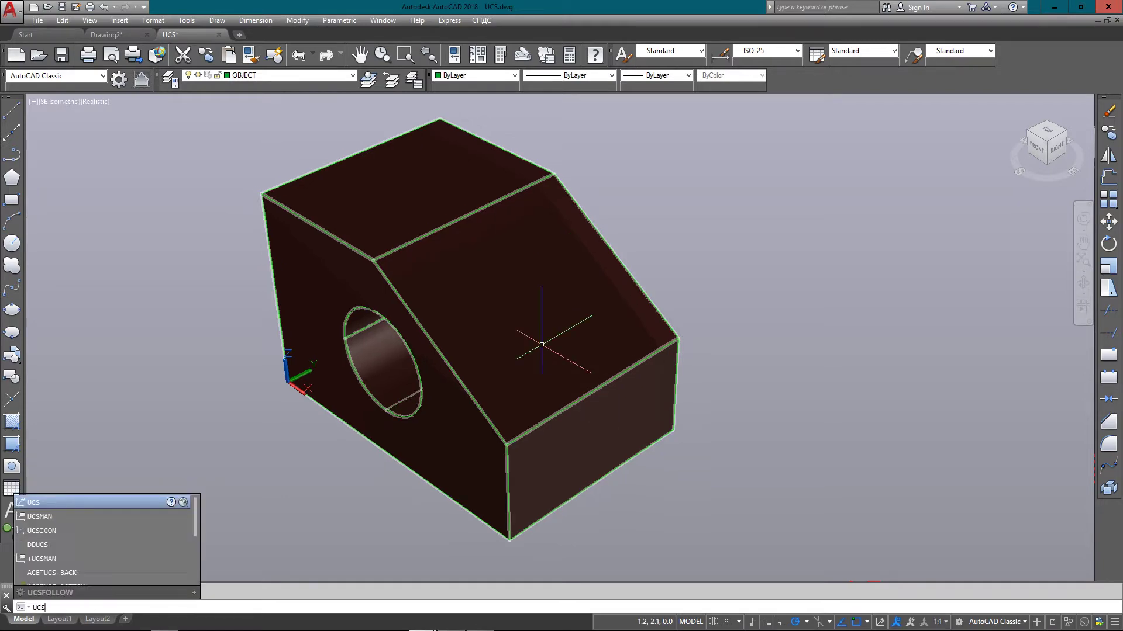
key(Return)
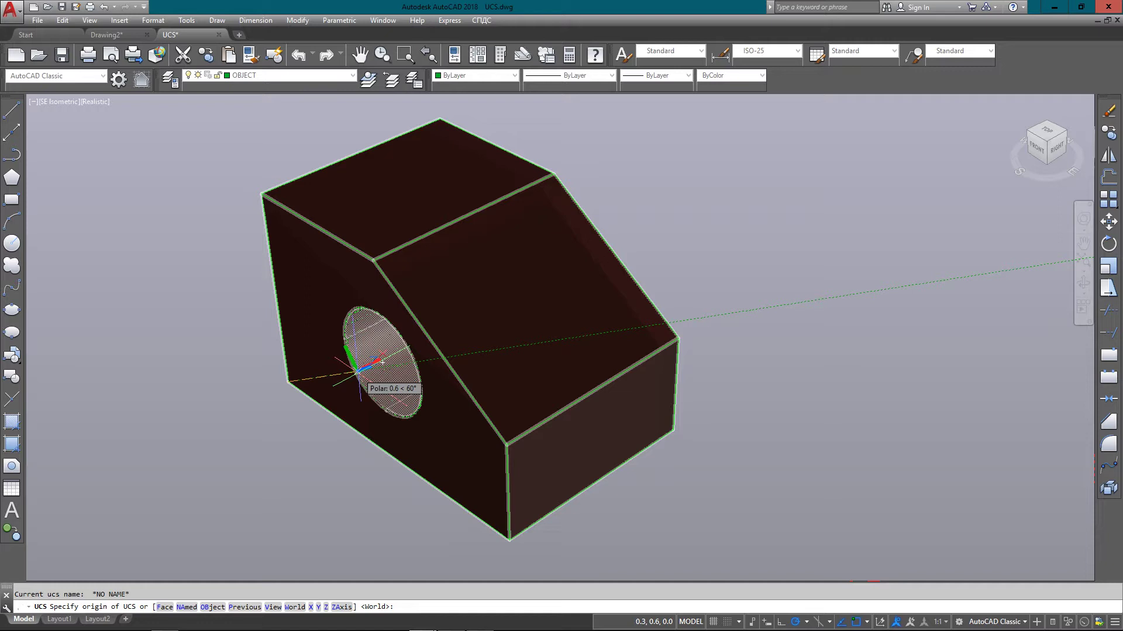
key(Return)
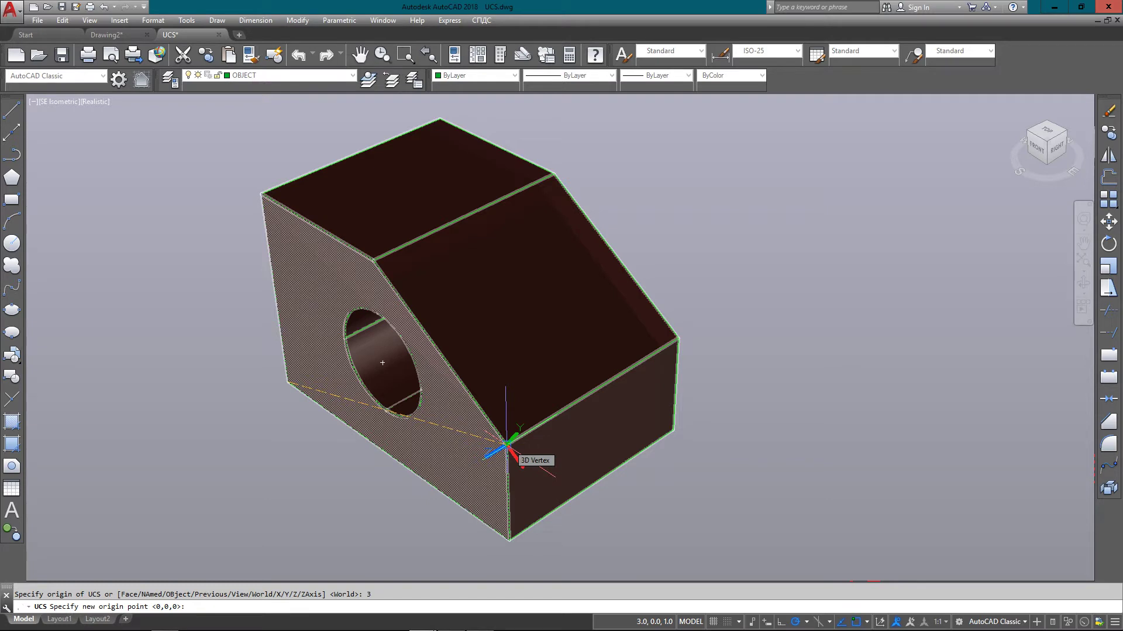
click(506, 445)
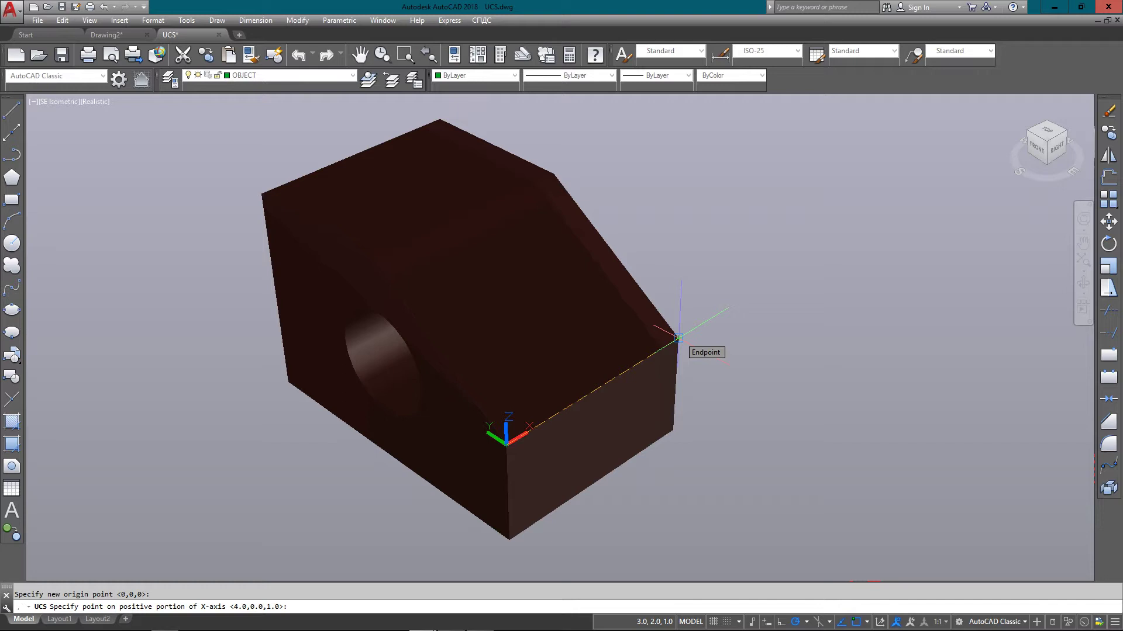
click(678, 338)
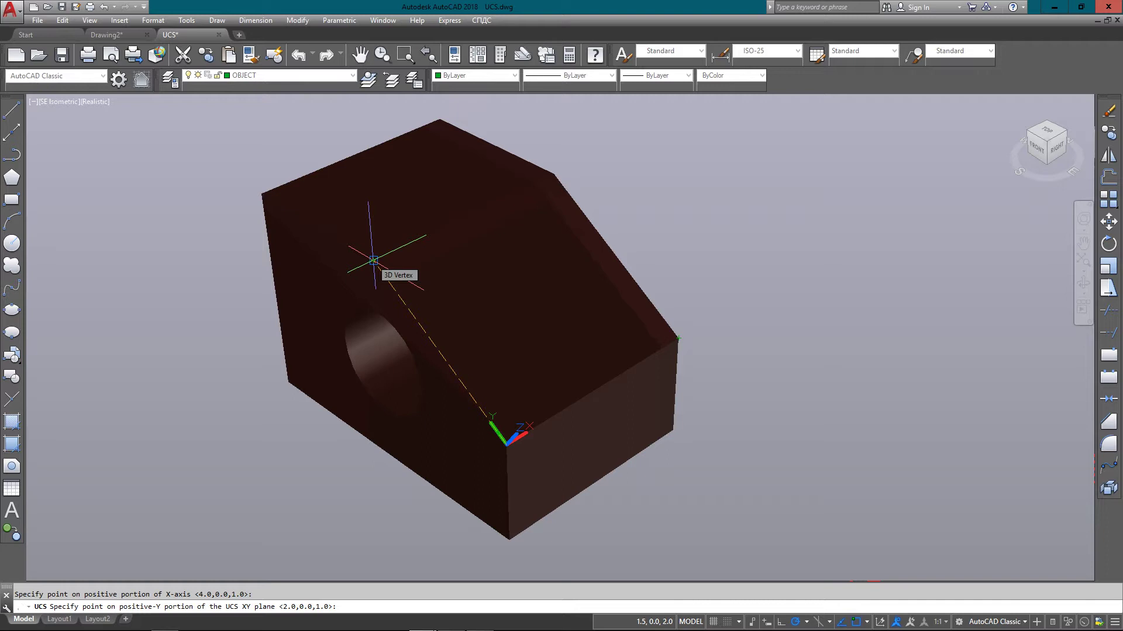
- Point the UCS Y axis up the slope and draw a 0.5-radius circle on the sloped face
click(373, 260)
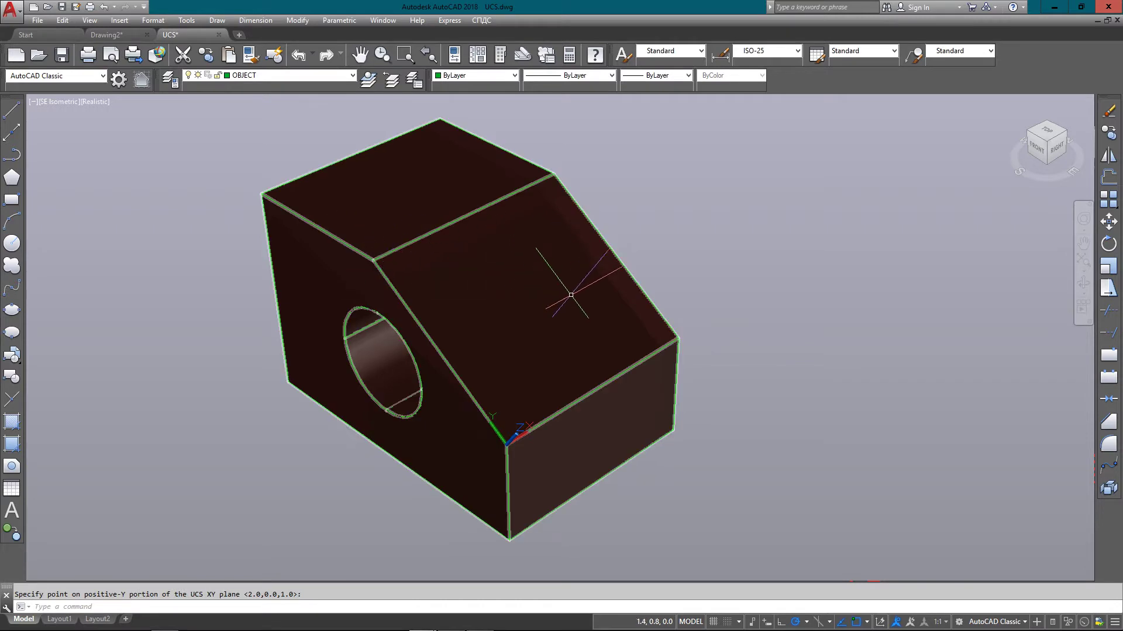
text(CIRCLE)
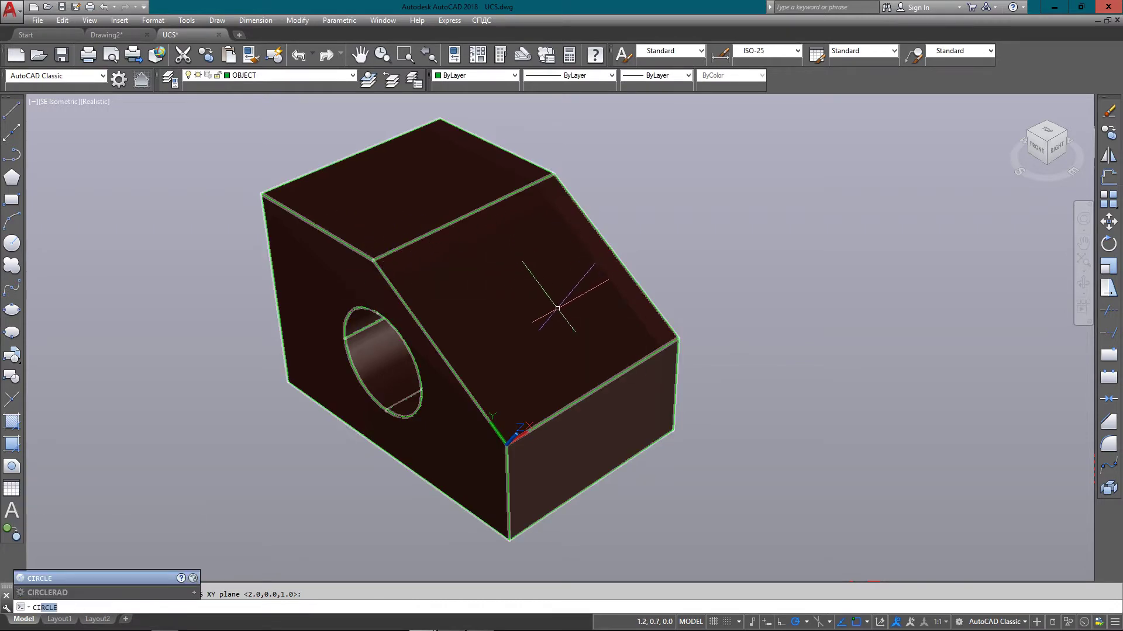
key(Return)
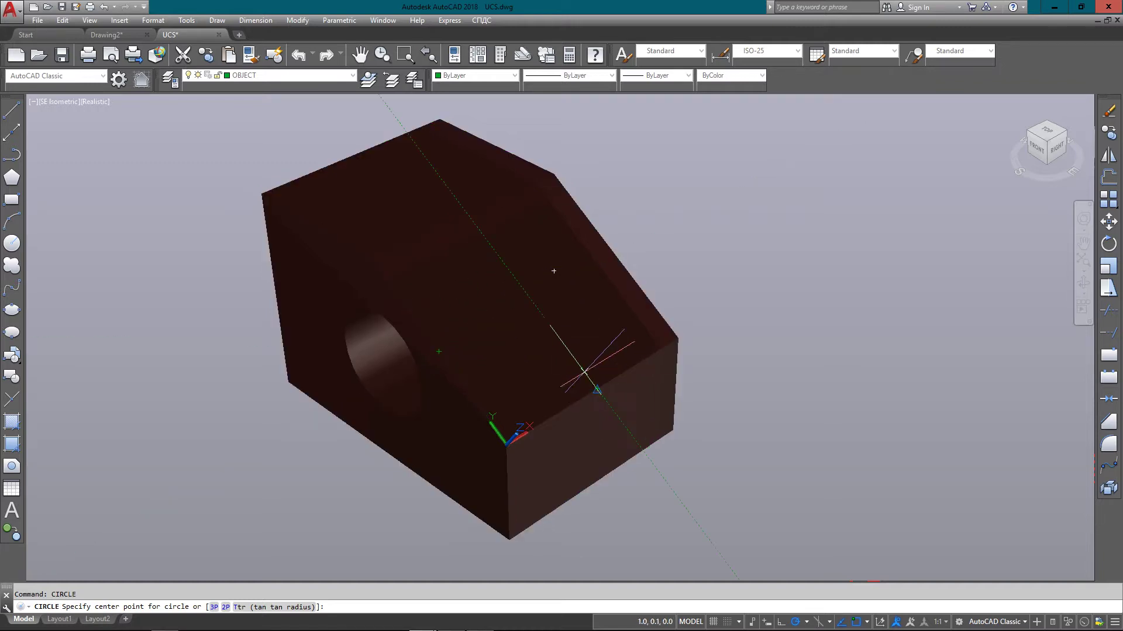
click(532, 301)
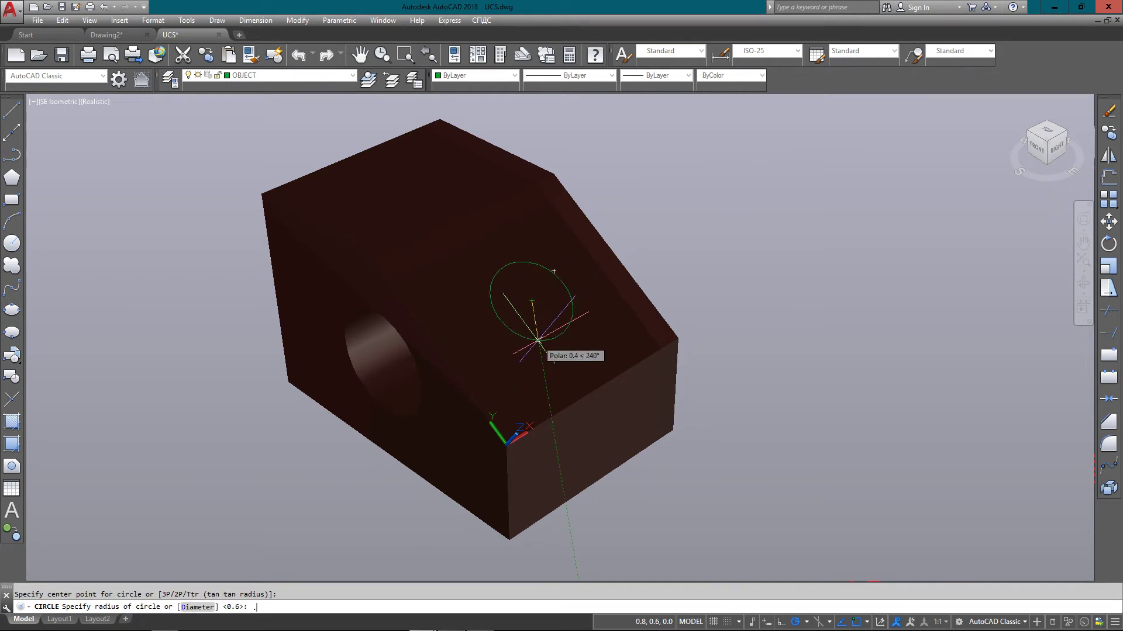
key(Return)
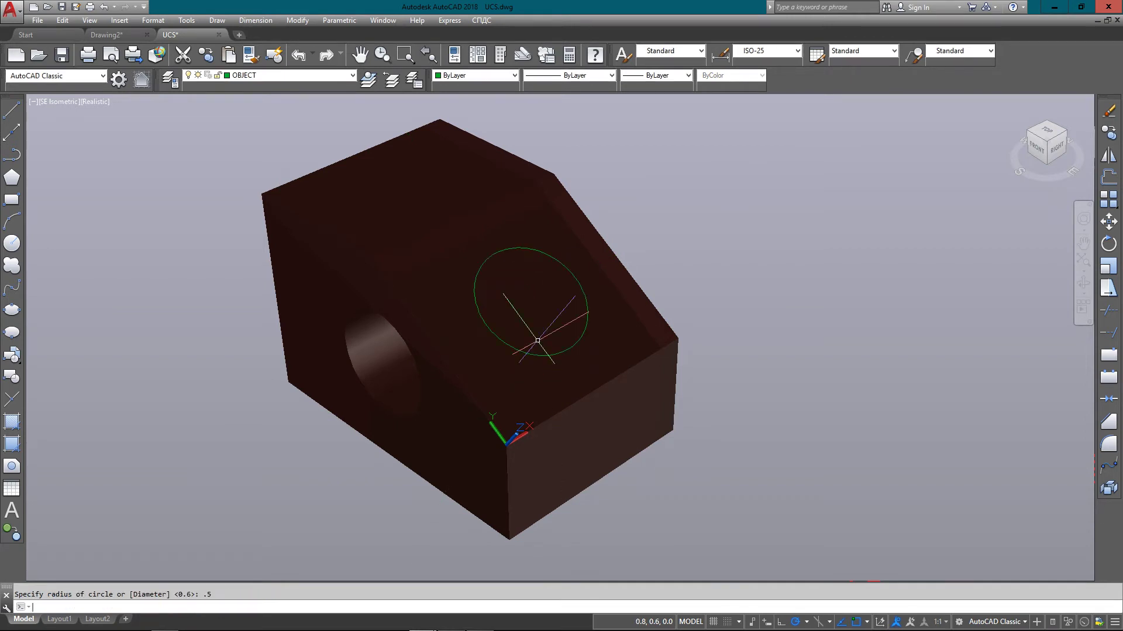
text(E)
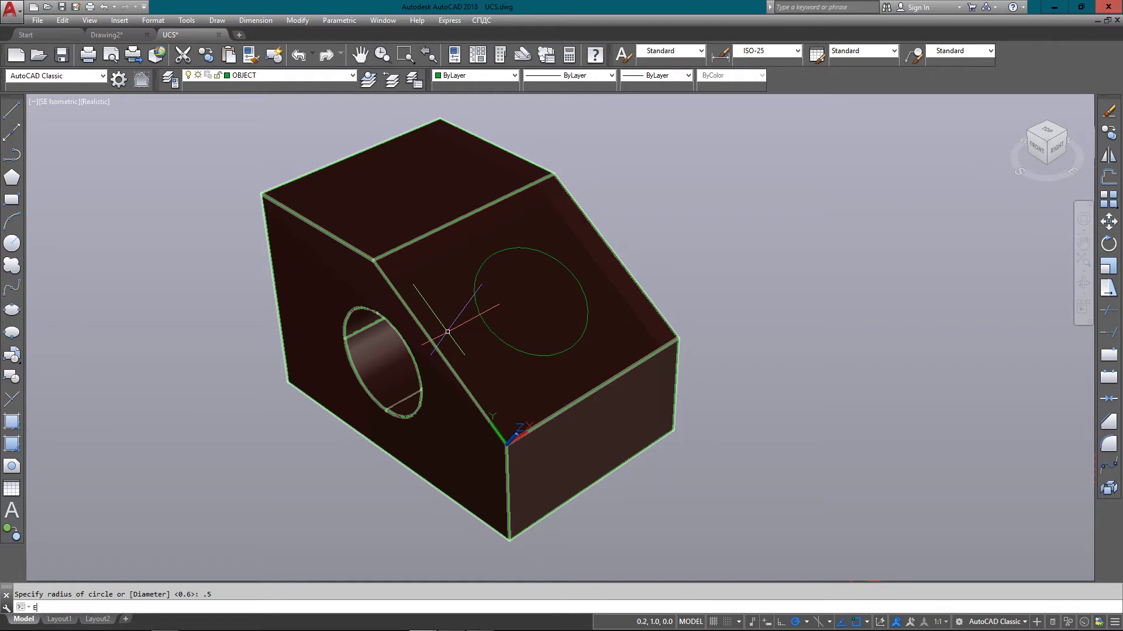
text(XTRUD)
key(Return)
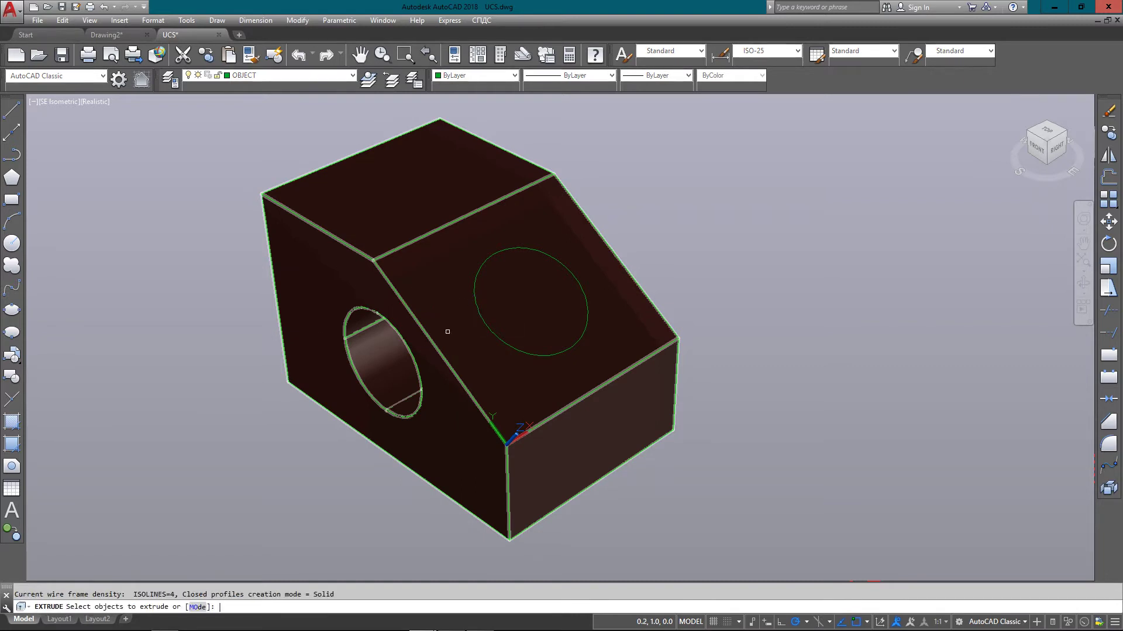
- Extrude the circle into a cylinder and subtract it from the block to cut the second hole
click(513, 347)
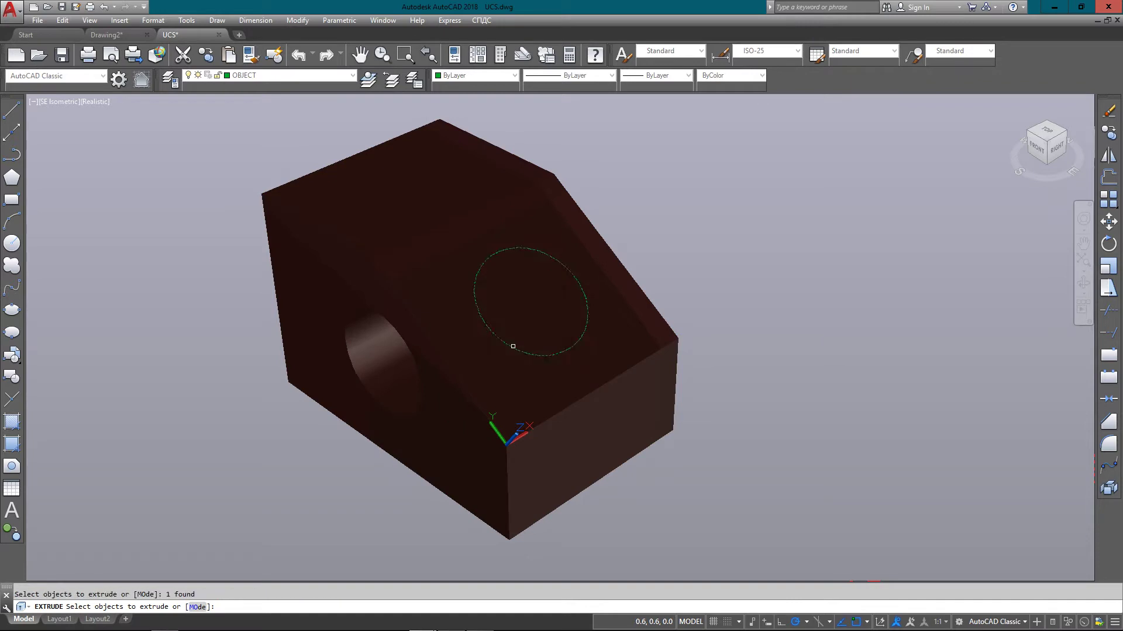
key(Return)
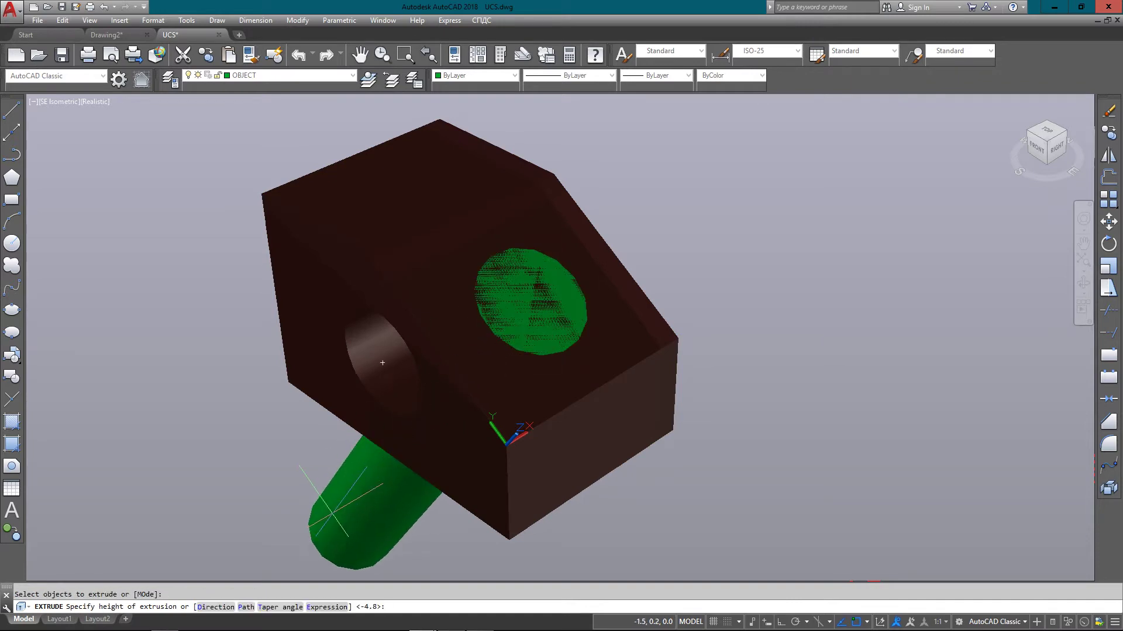
text(su)
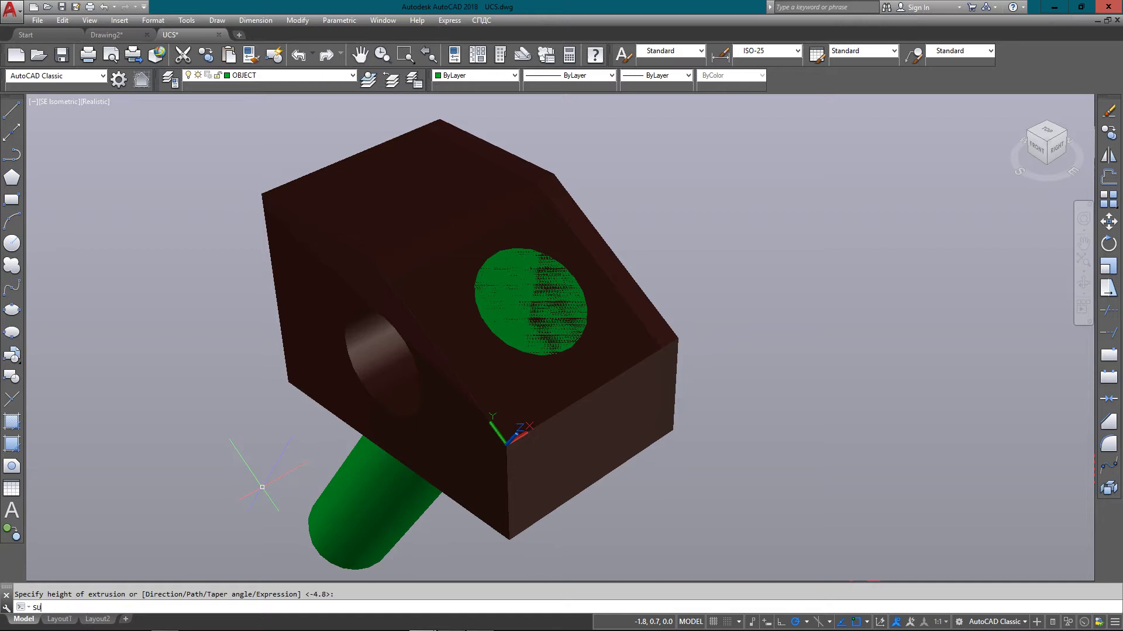
key(Return)
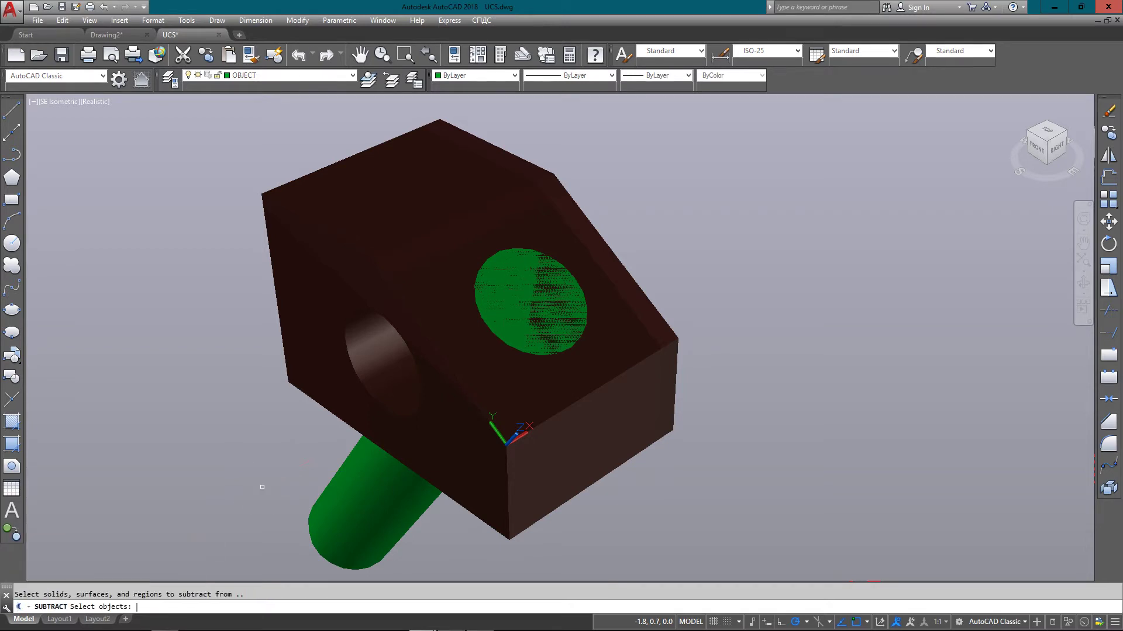
click(316, 375)
key(Return)
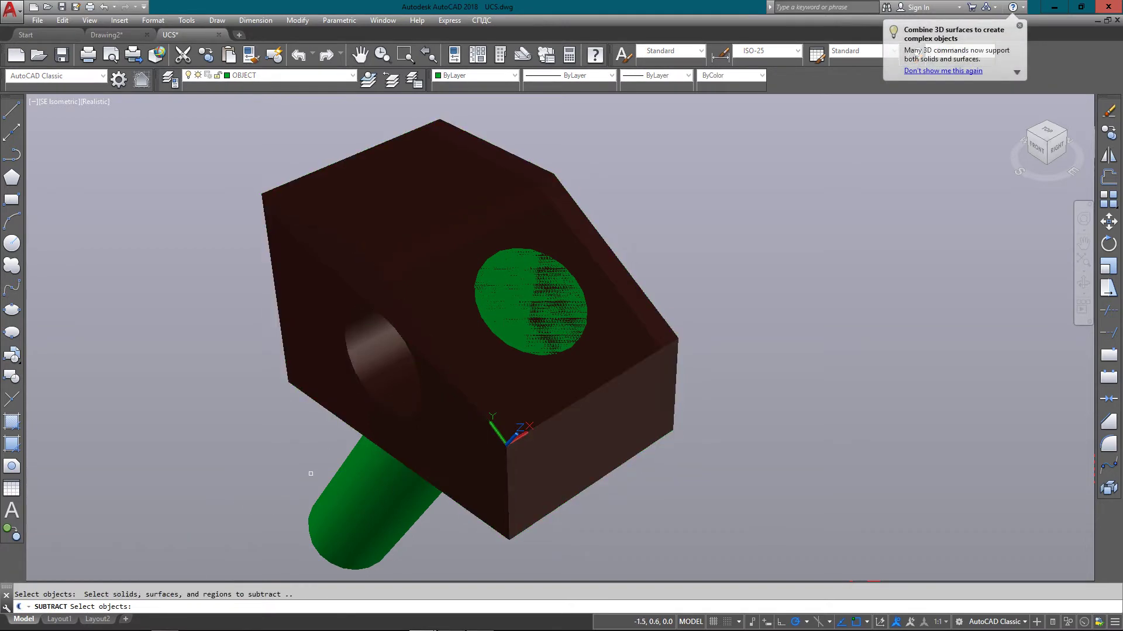
click(343, 489)
key(Return)
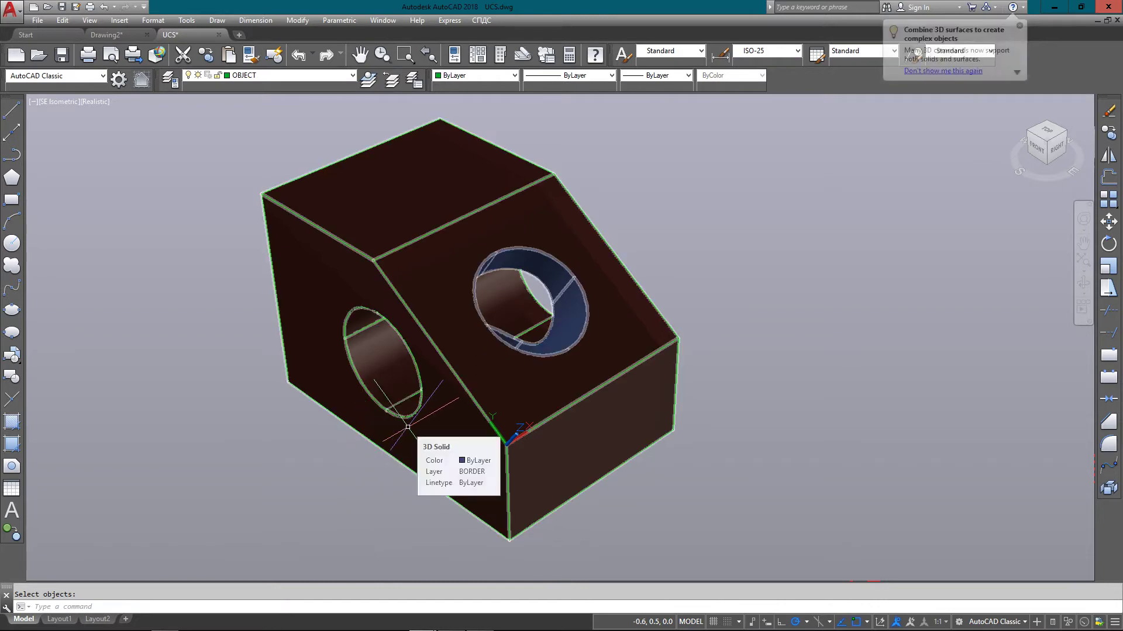
text(3DO)
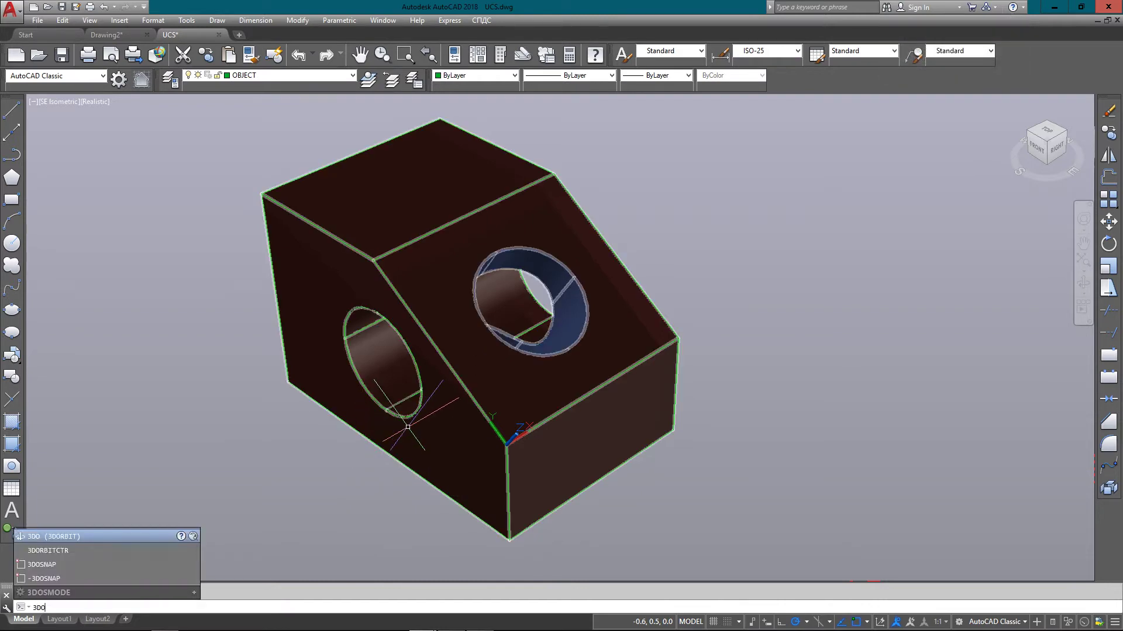
- Orbit the holed block and check it from several ViewCube corners and Top, then return to Home
key(Return)
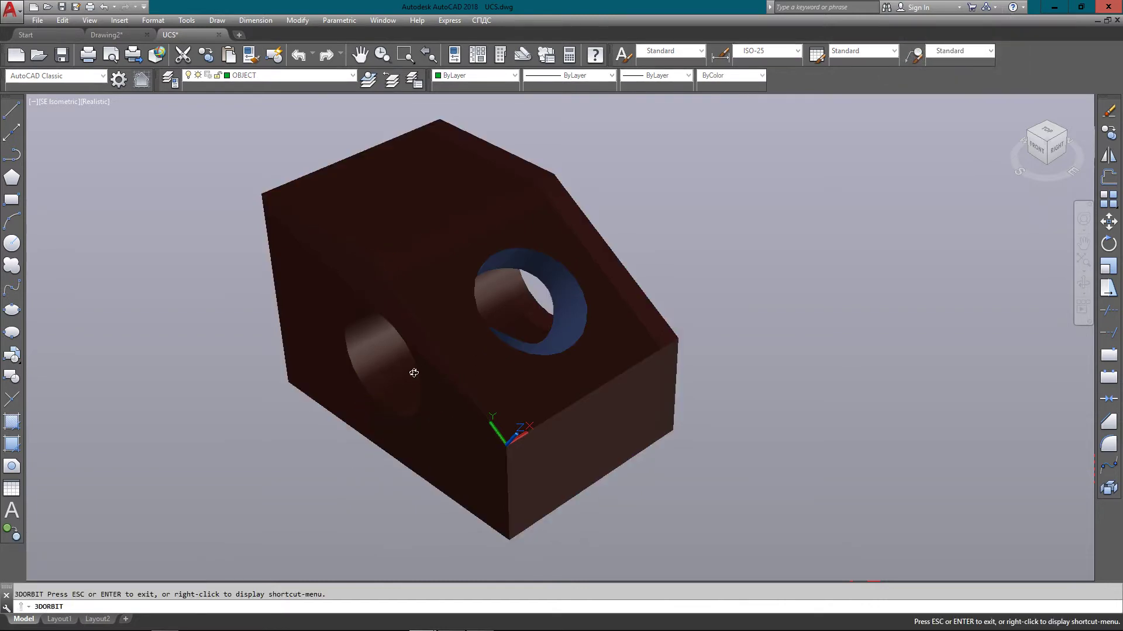
mouse_move(428, 392)
mouse_down()
mouse_move(348, 406)
mouse_move(354, 426)
mouse_move(312, 367)
mouse_move(181, 313)
mouse_move(203, 352)
mouse_move(233, 218)
mouse_move(343, 145)
mouse_move(514, 153)
mouse_move(536, 318)
mouse_move(509, 368)
mouse_move(393, 381)
mouse_move(374, 366)
mouse_move(344, 369)
mouse_move(393, 389)
mouse_move(441, 379)
mouse_move(523, 330)
mouse_move(498, 318)
mouse_move(456, 375)
mouse_move(440, 351)
mouse_move(446, 310)
mouse_move(441, 369)
mouse_move(402, 386)
mouse_move(498, 353)
mouse_move(514, 290)
mouse_move(491, 291)
mouse_move(449, 389)
mouse_move(408, 398)
mouse_move(433, 398)
mouse_up()
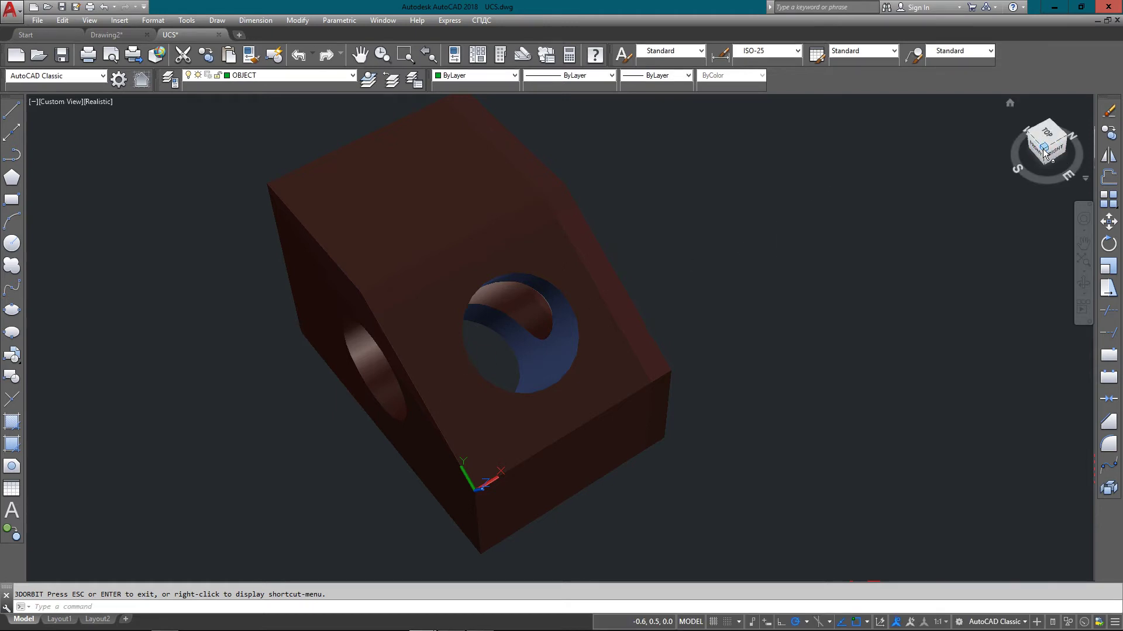
click(1044, 152)
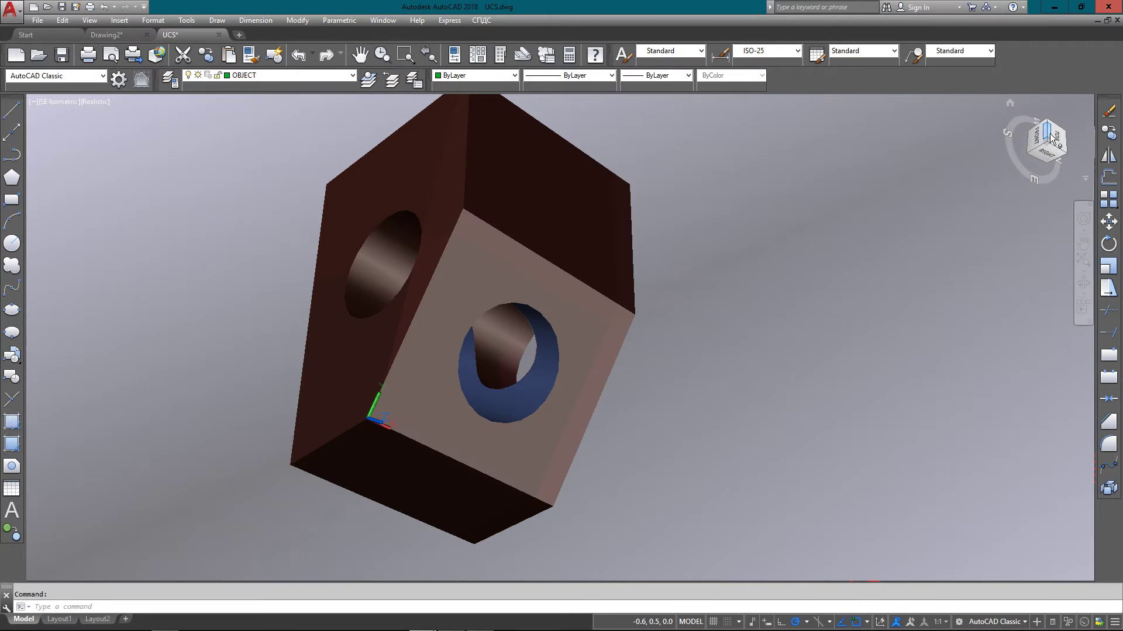
click(1047, 121)
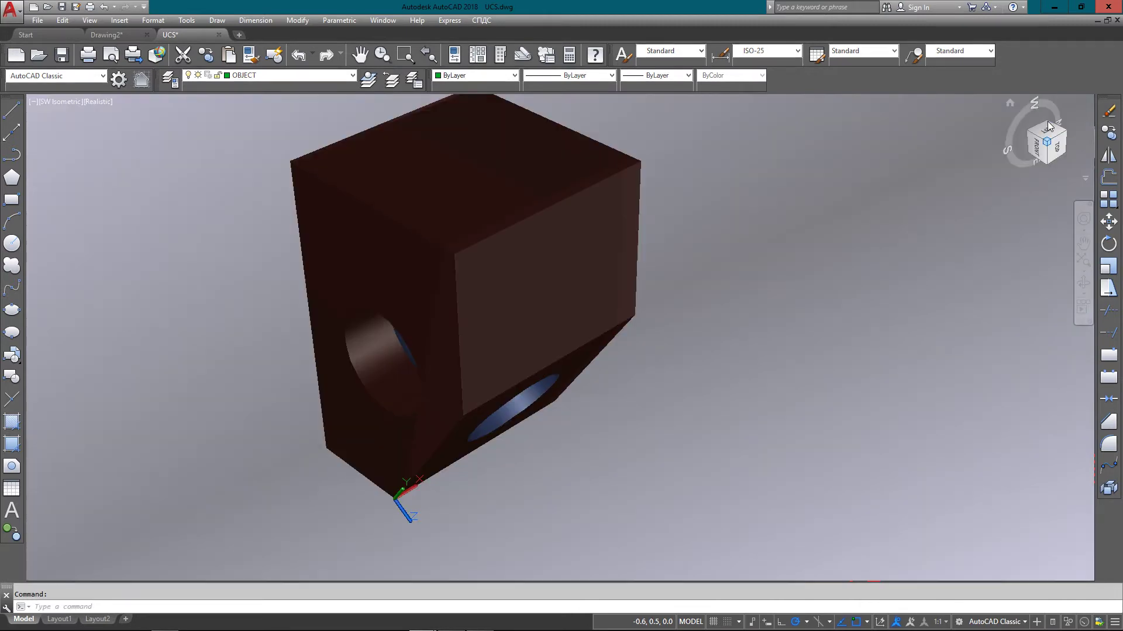
click(1055, 139)
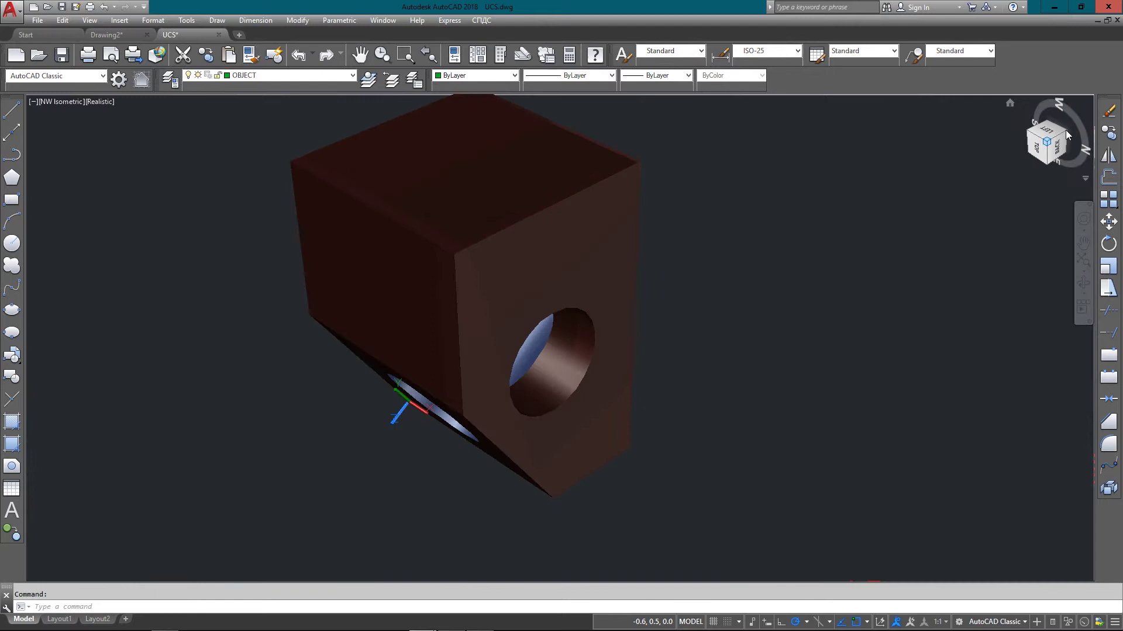
click(1065, 152)
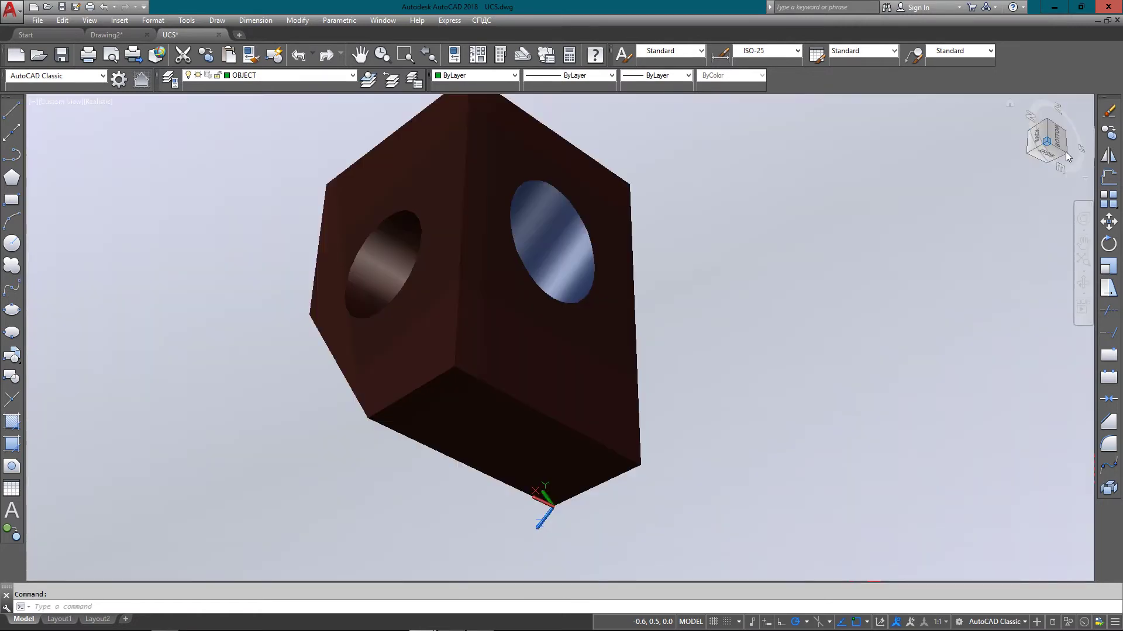
click(1030, 154)
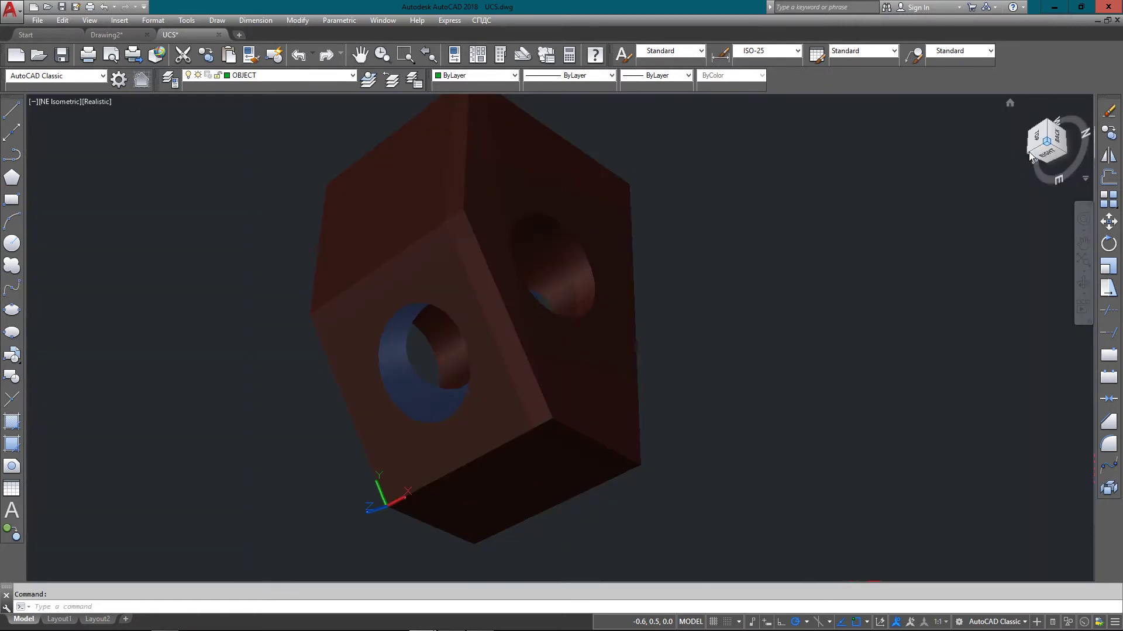
click(1028, 142)
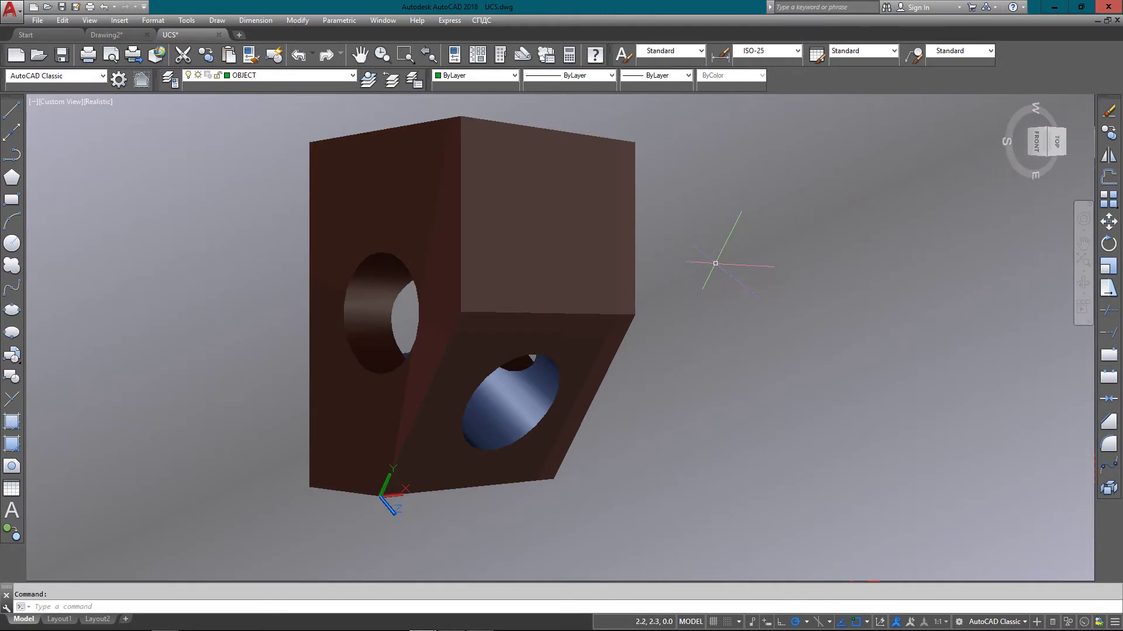
click(1054, 145)
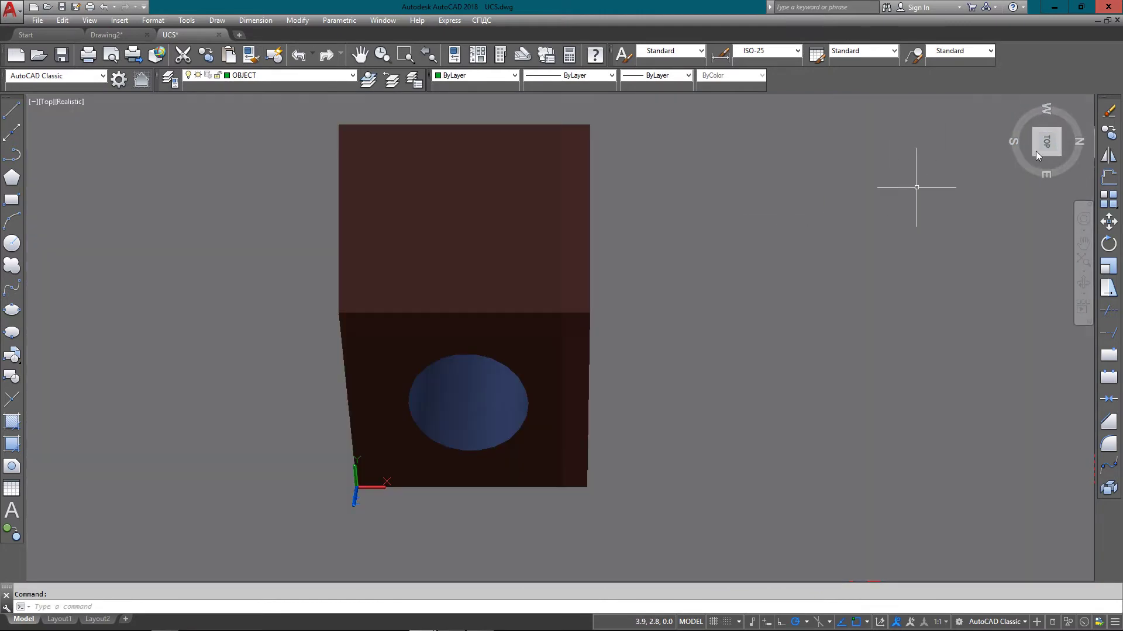
click(1009, 103)
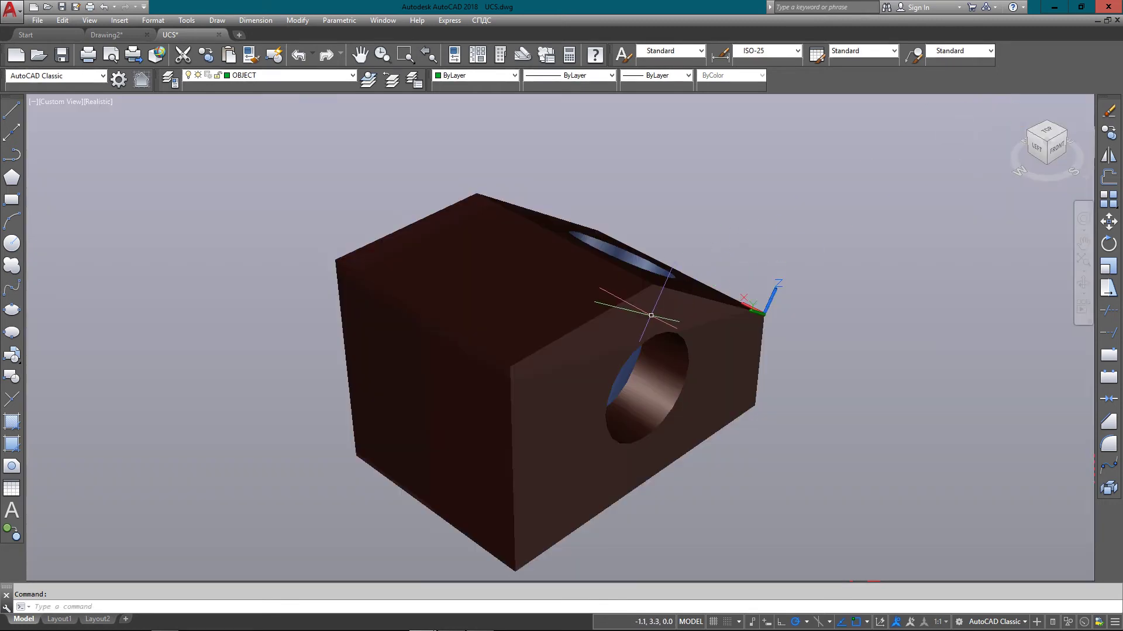
- Restore the previous UCS using the UCS command's P option
text(ucs)
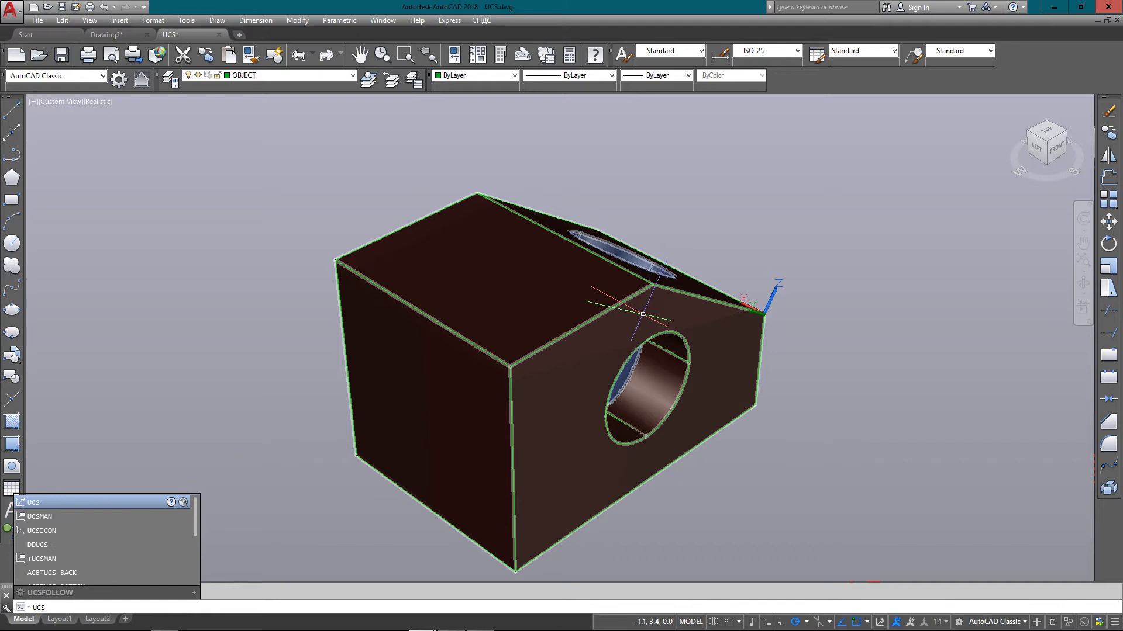
key(Return)
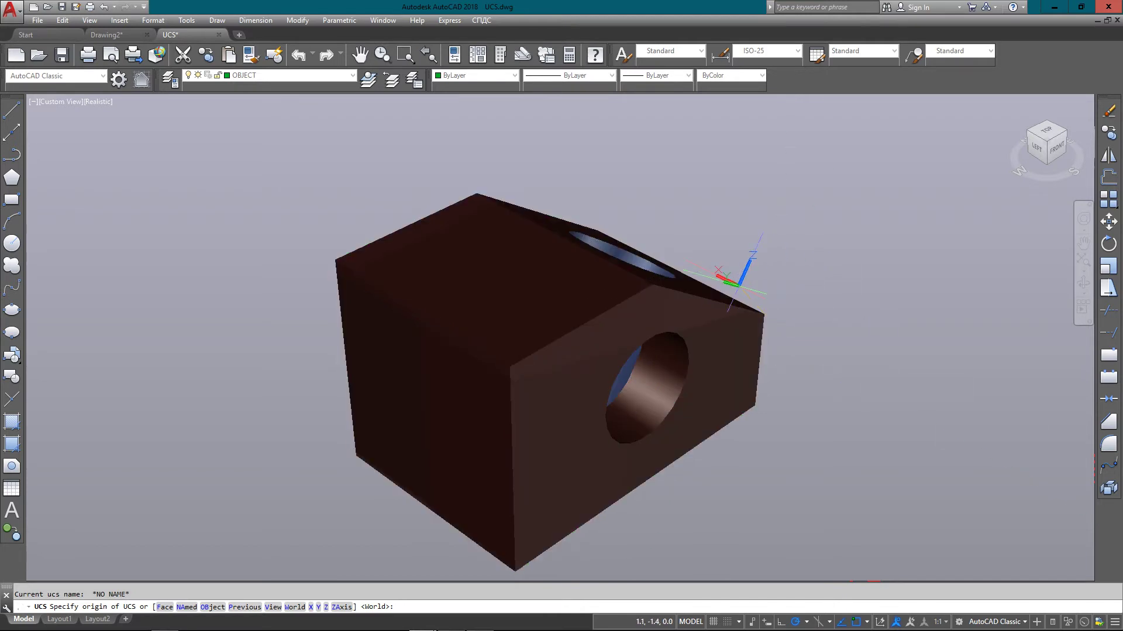
text(P)
key(Return)
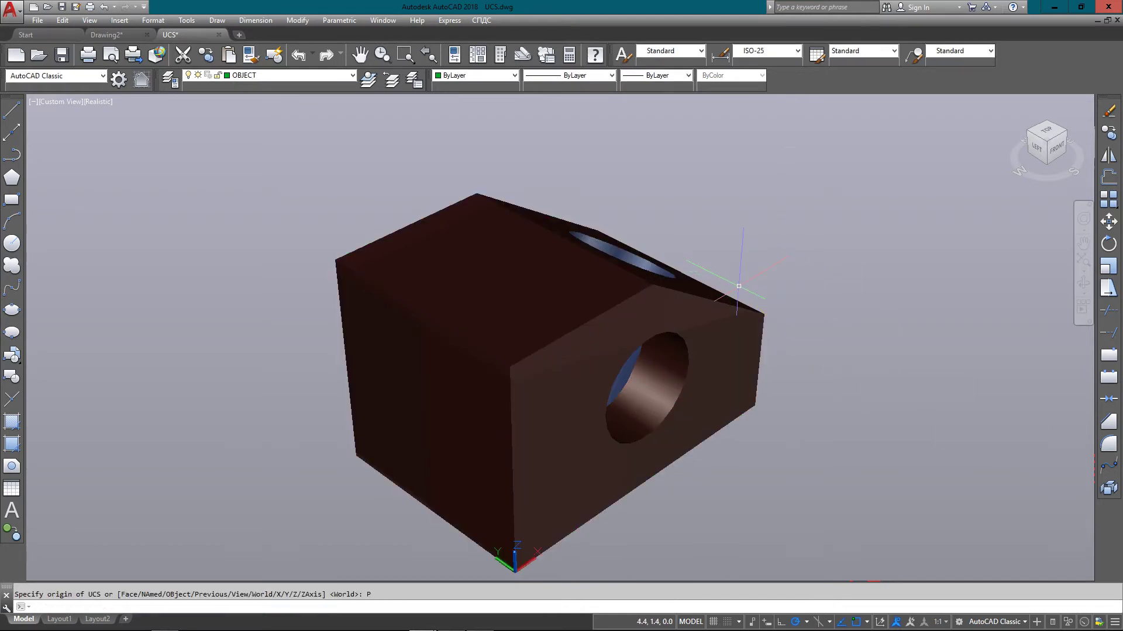
- Cycle through ViewCube isometric views and orbit until the sloped face and both holes show
click(1050, 145)
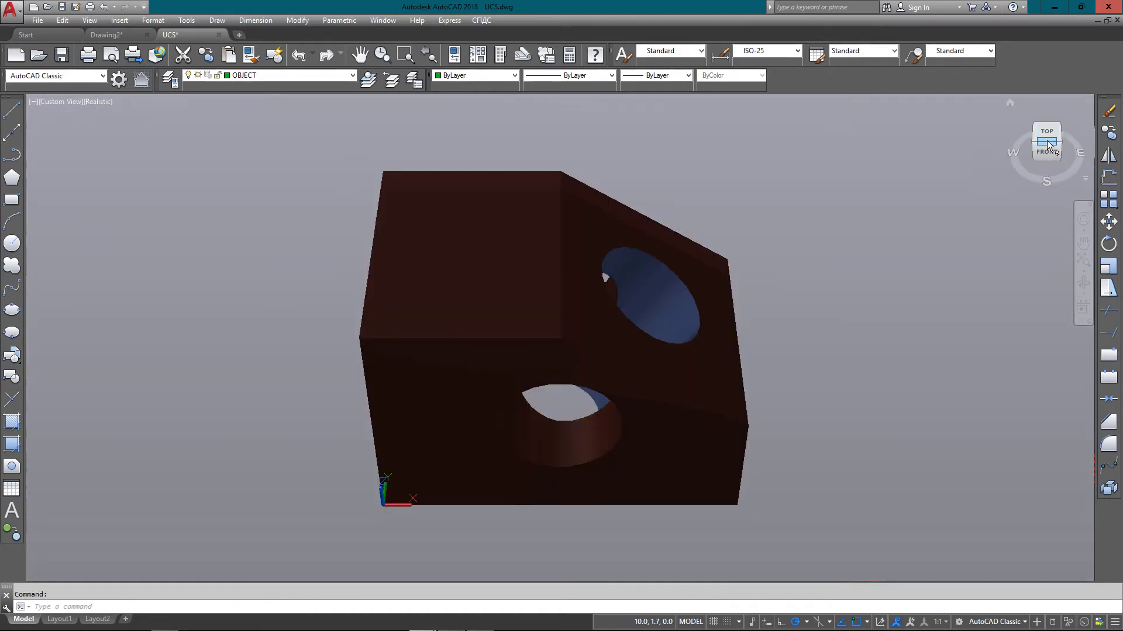
click(1037, 148)
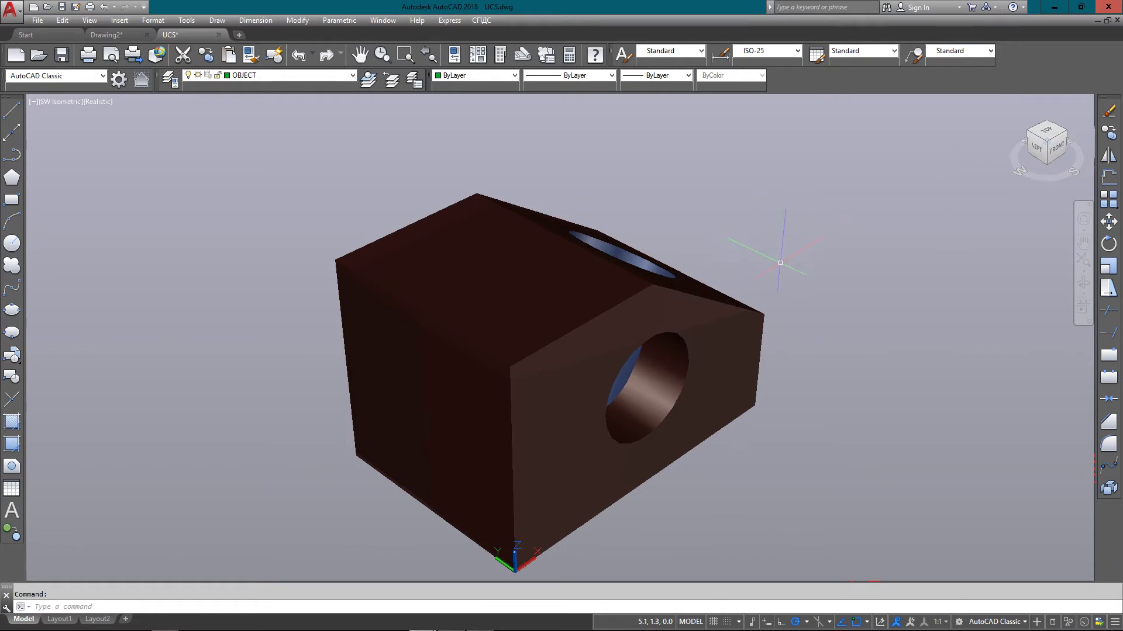
click(1065, 134)
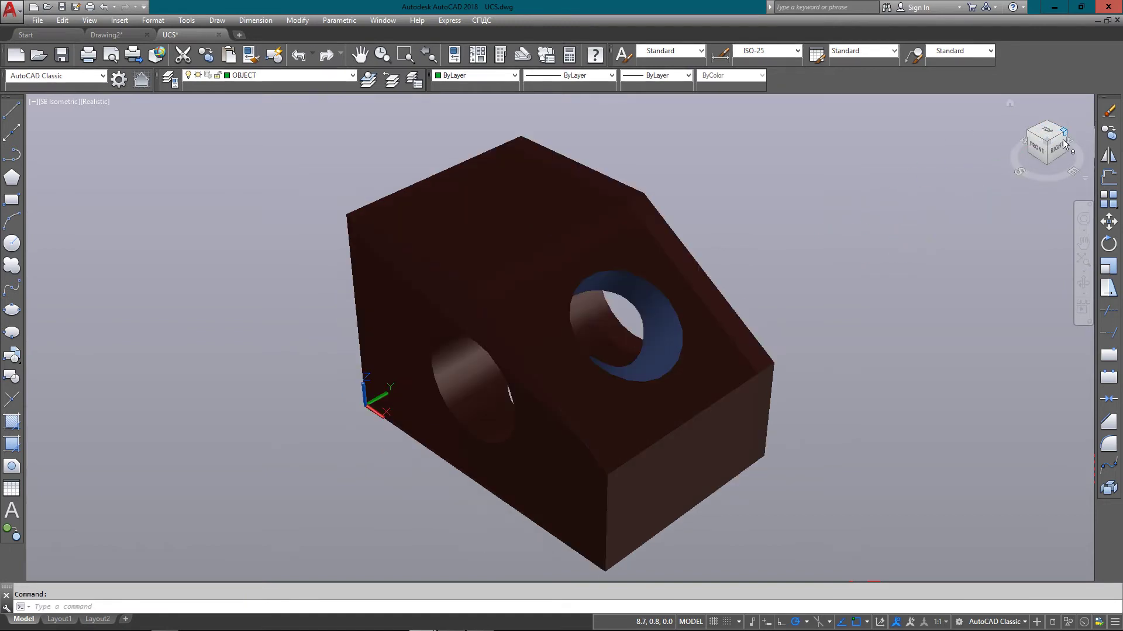
click(1049, 126)
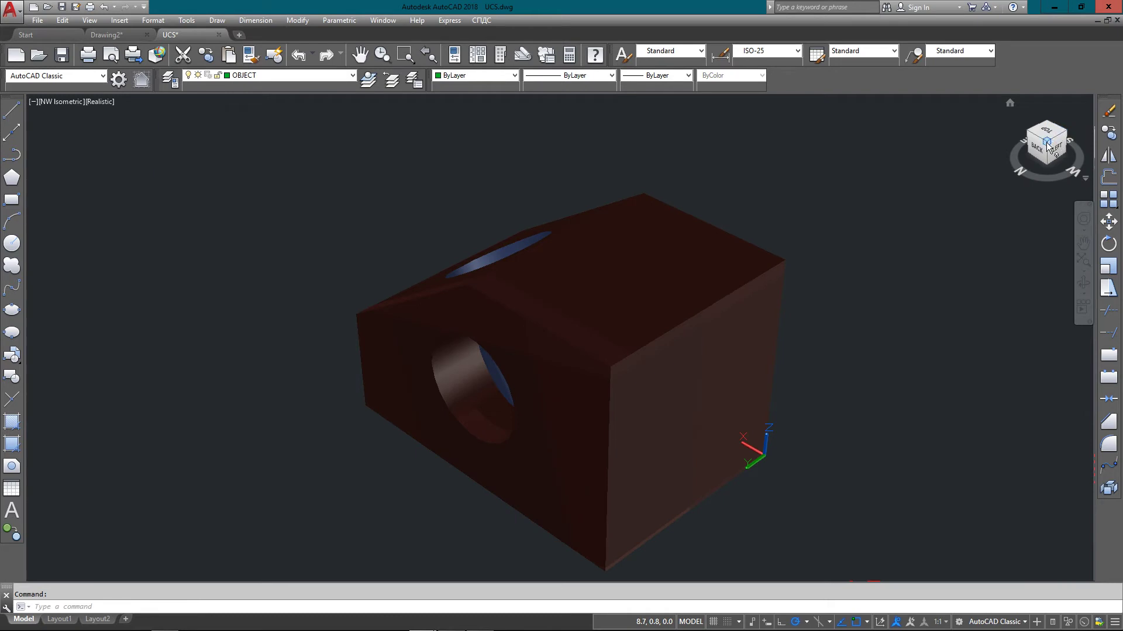
click(1066, 134)
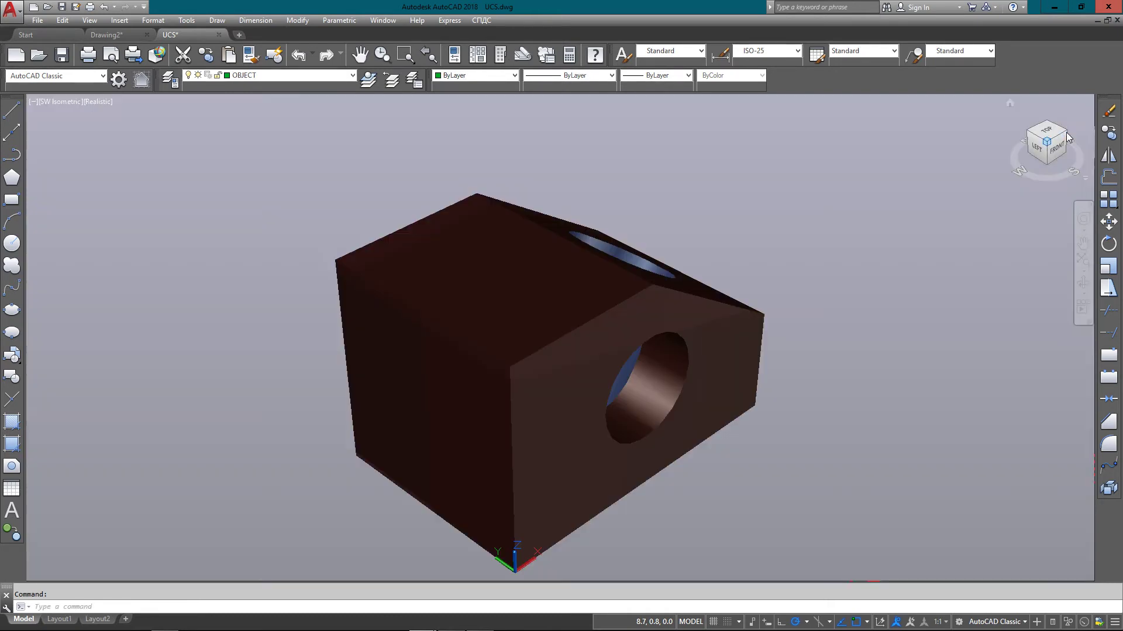
click(1037, 141)
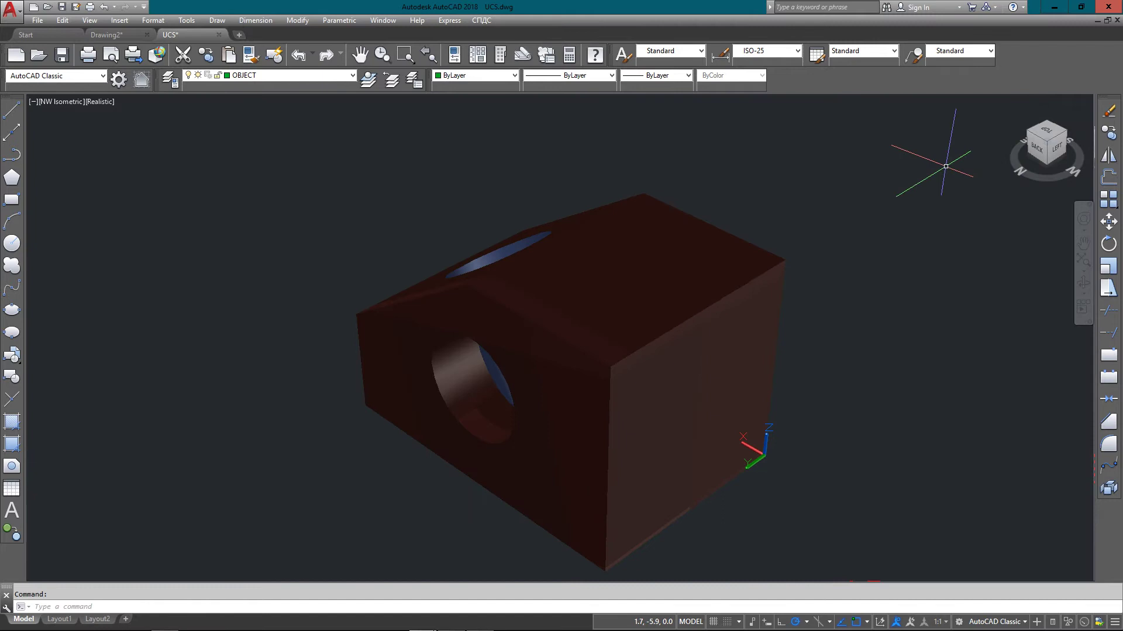
shift+middle_drag(632, 351, 847, 326)
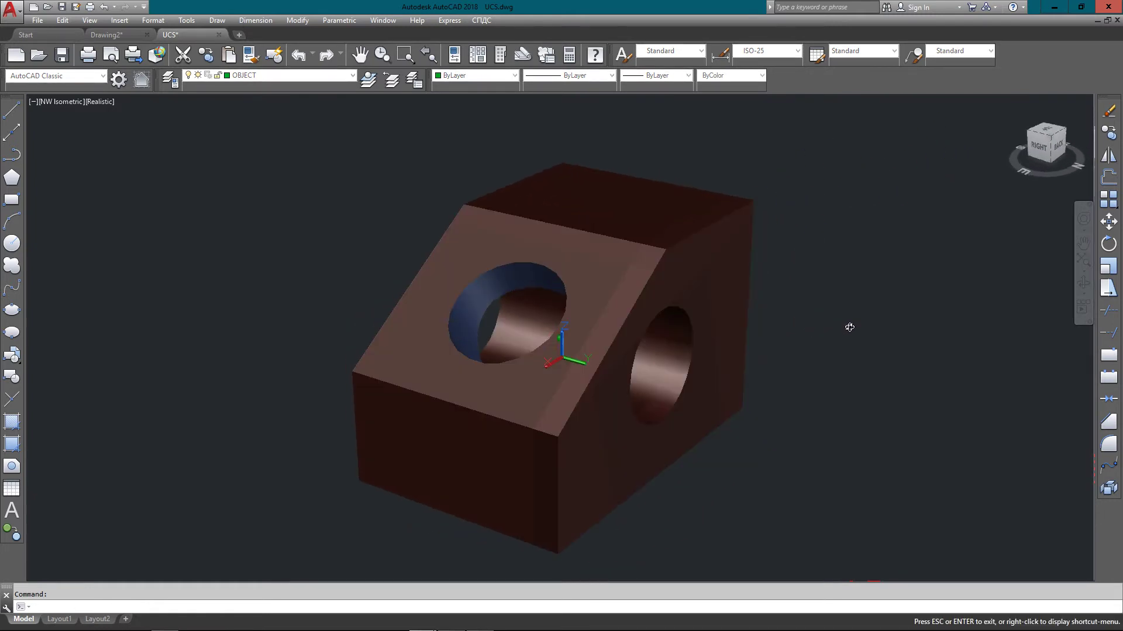
- Cancel the UCS command, orbit back to the sloped face, and switch Dynamic UCS on with F6
text(ucs)
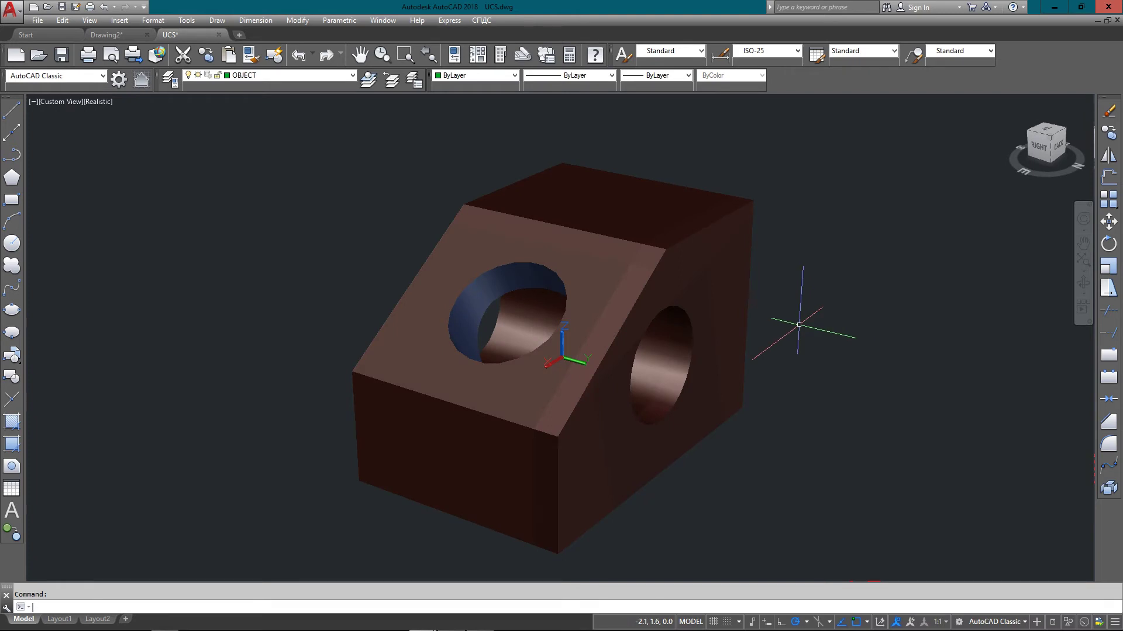
key(Return)
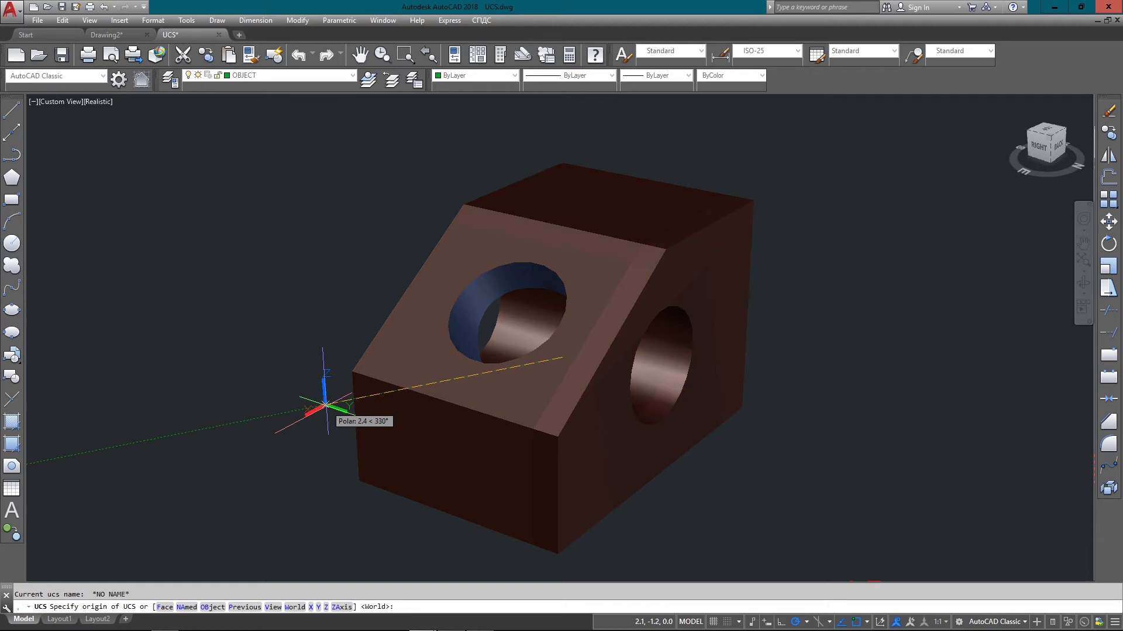
key(F6)
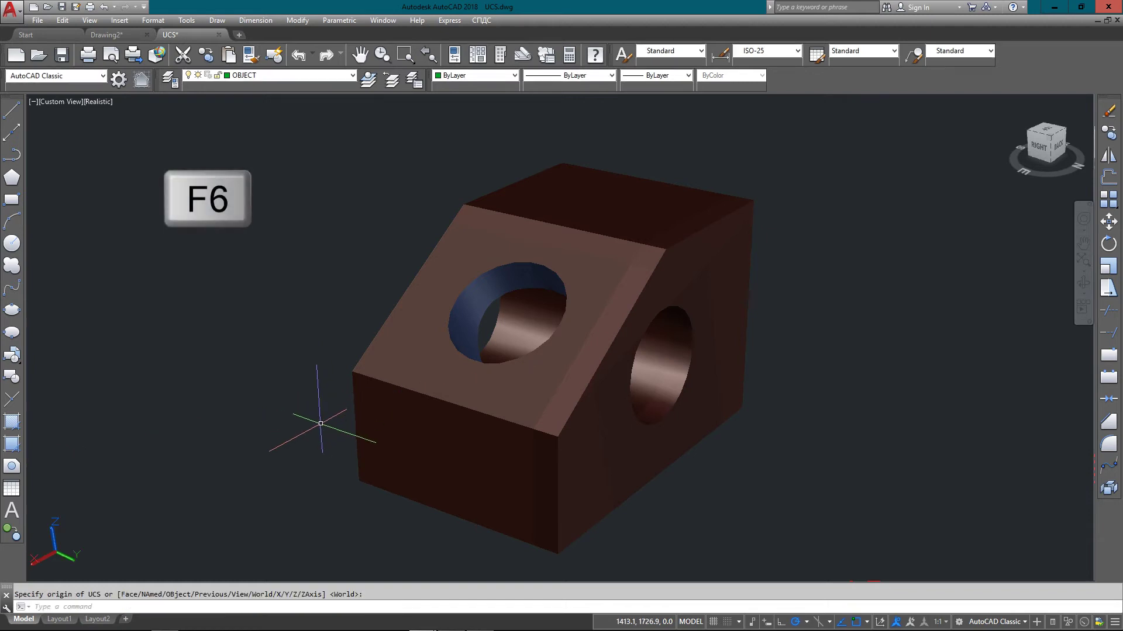
key(ctrl+z)
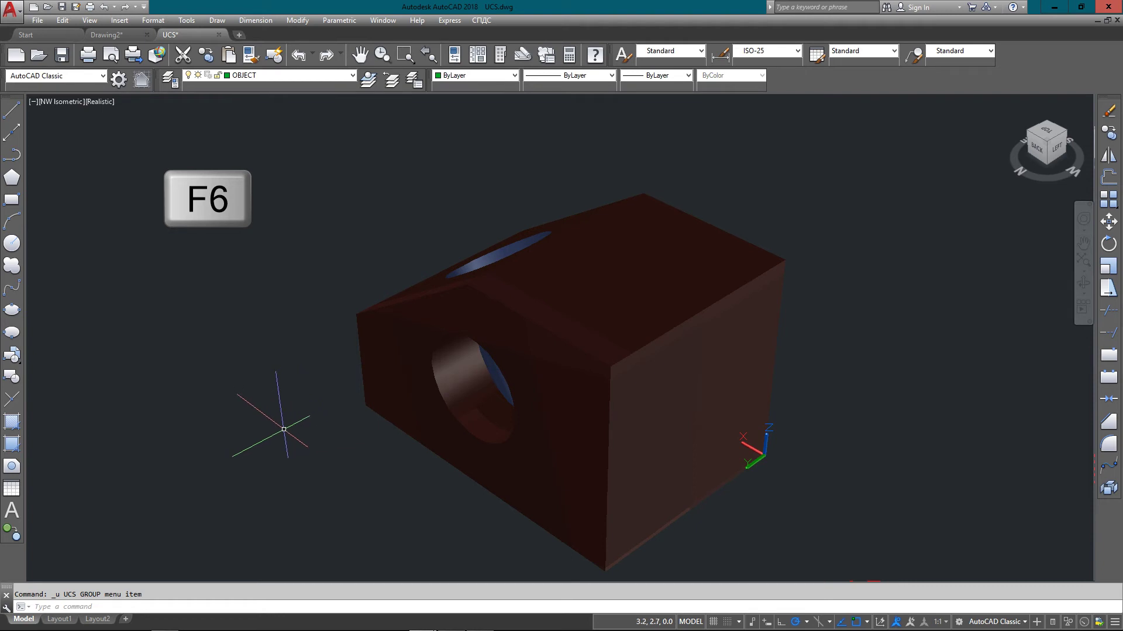
shift+middle_drag(292, 426, 551, 431)
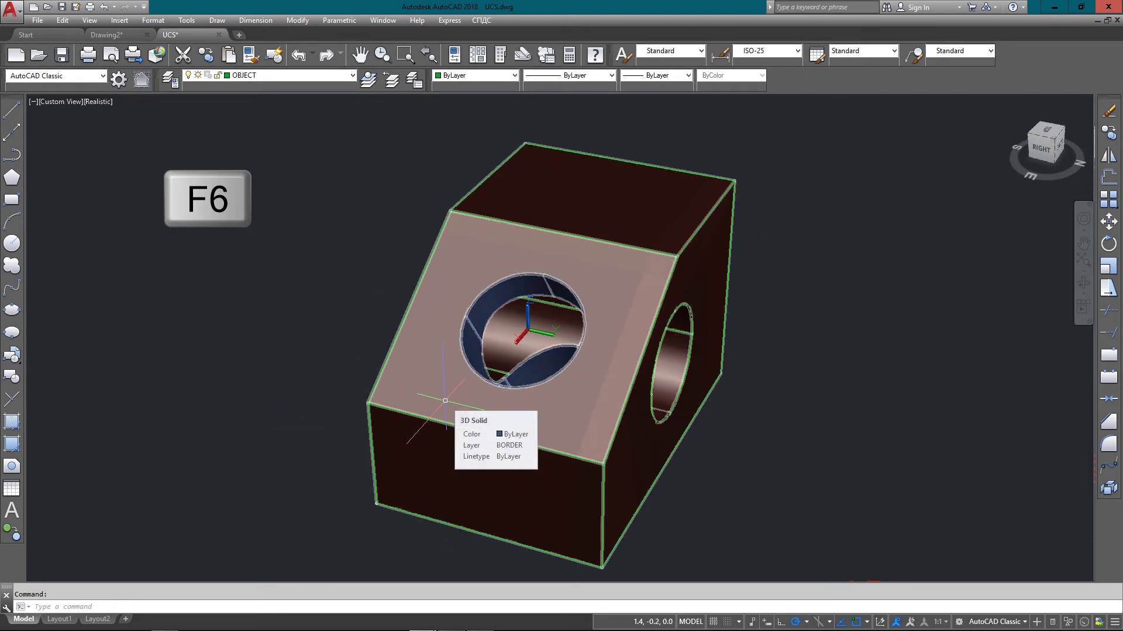
key(F6)
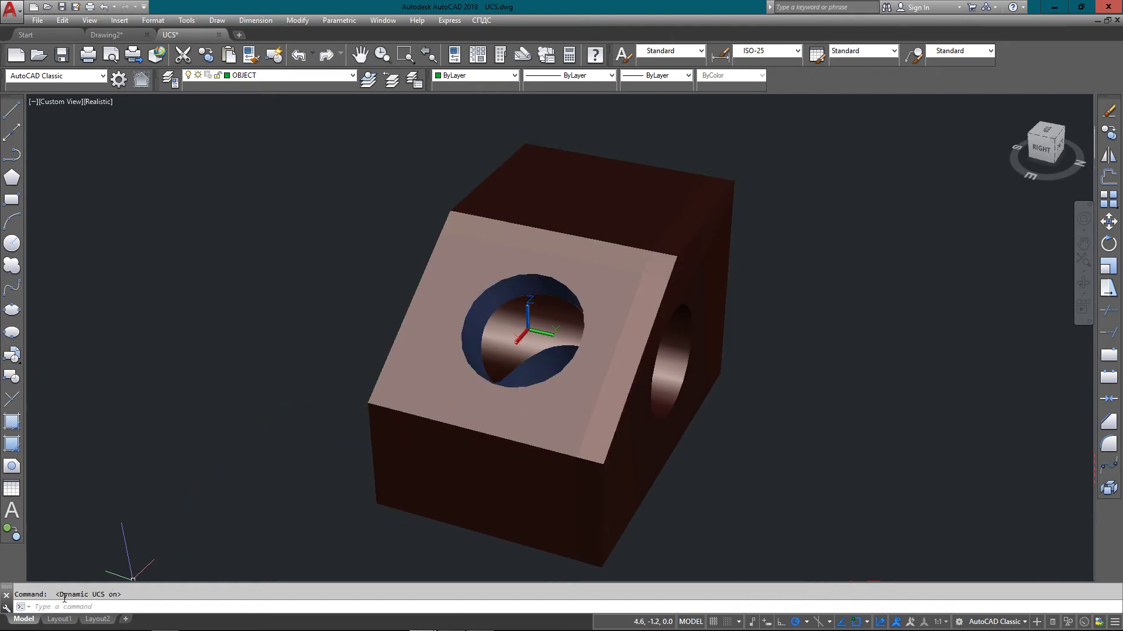
- Draw one circle on the top face and one on the front face, each aligned by Dynamic UCS
drag(121, 595, 56, 594)
text(CIRCLE)
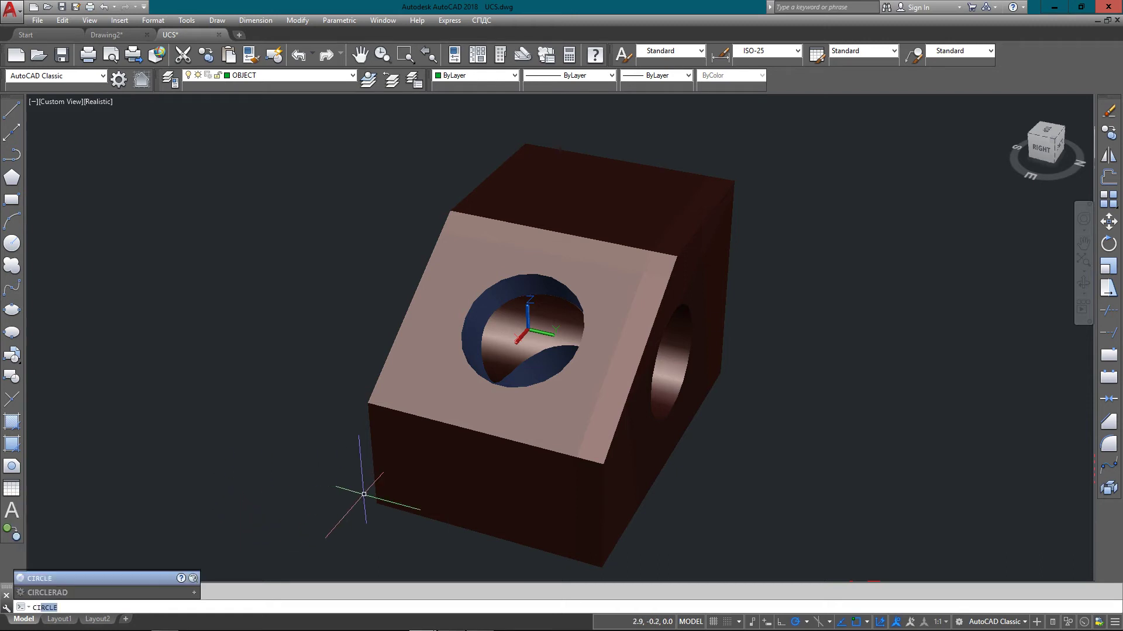
key(Return)
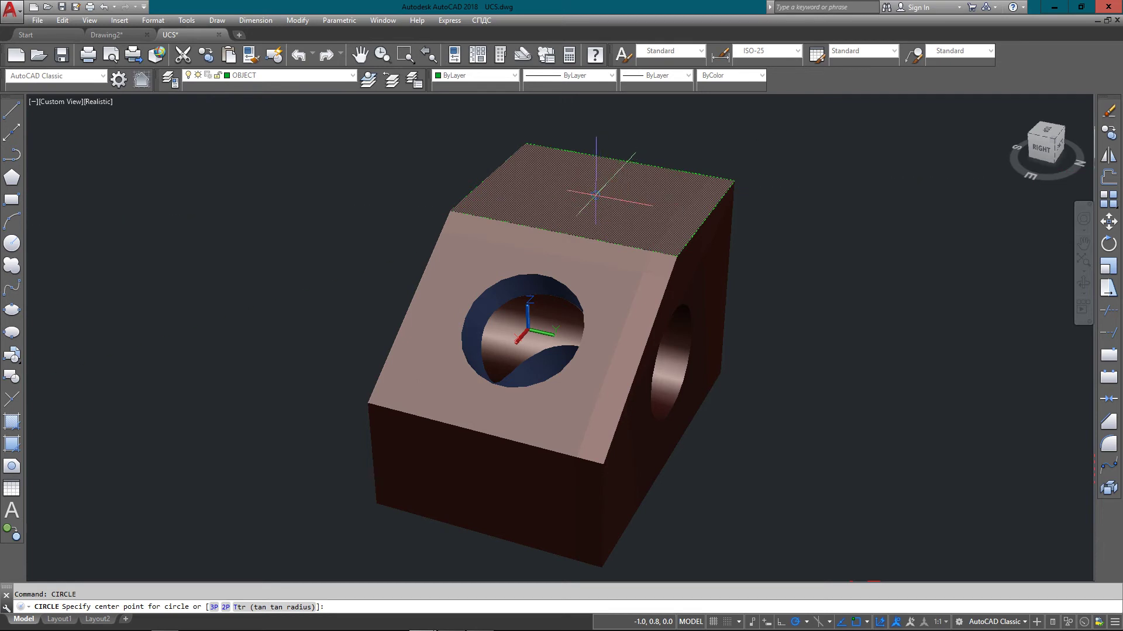
click(595, 194)
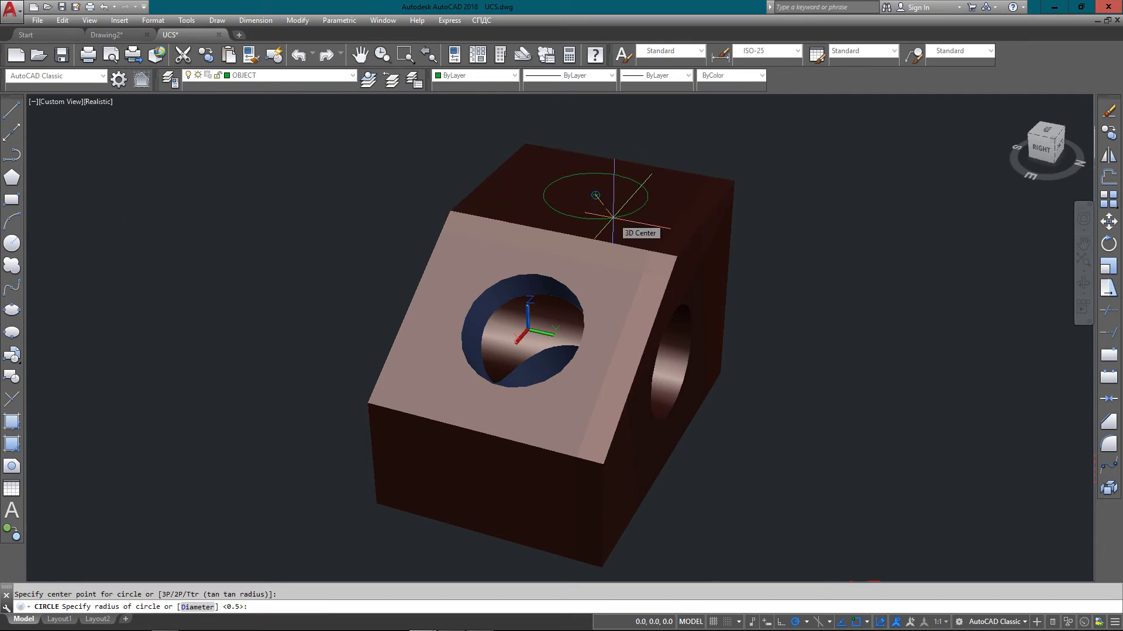
click(613, 217)
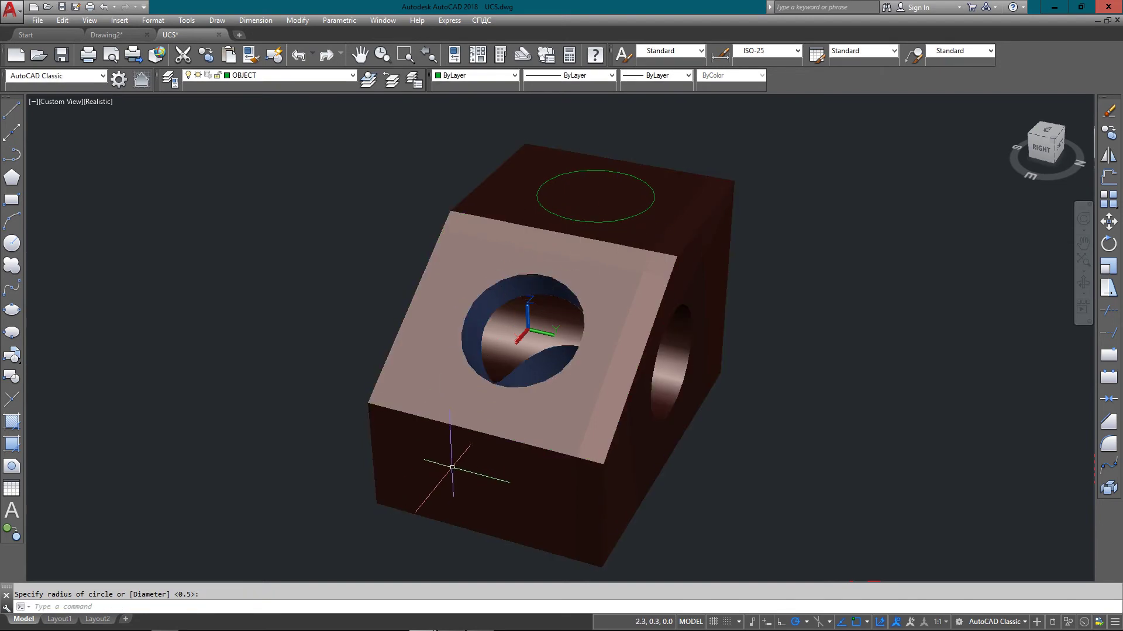
text(c)
key(Return)
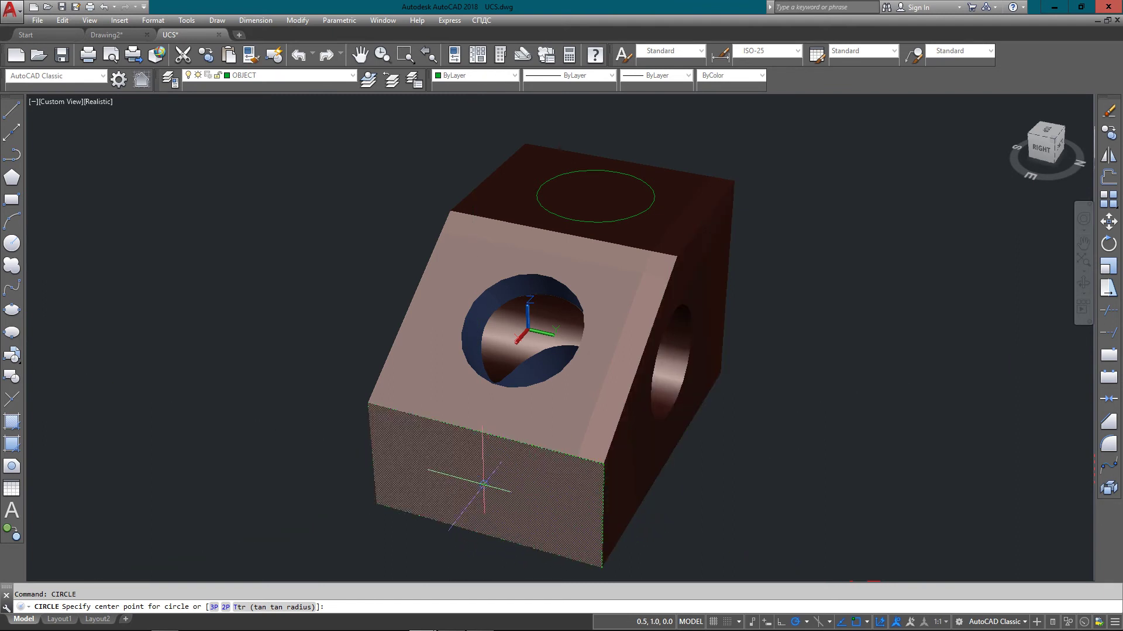
click(484, 485)
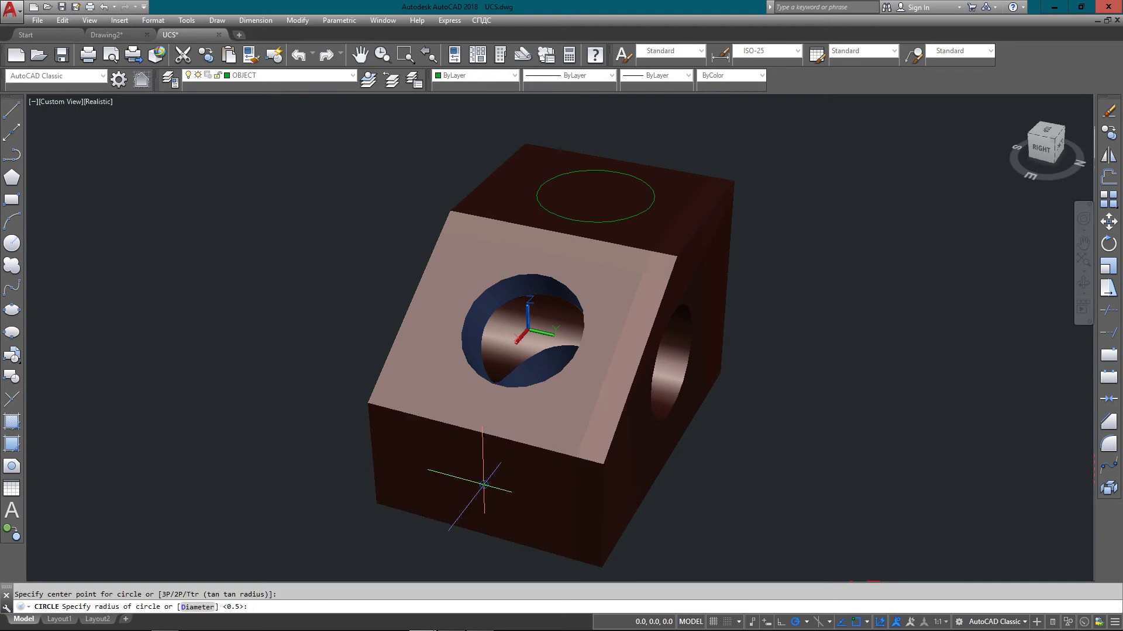
click(504, 510)
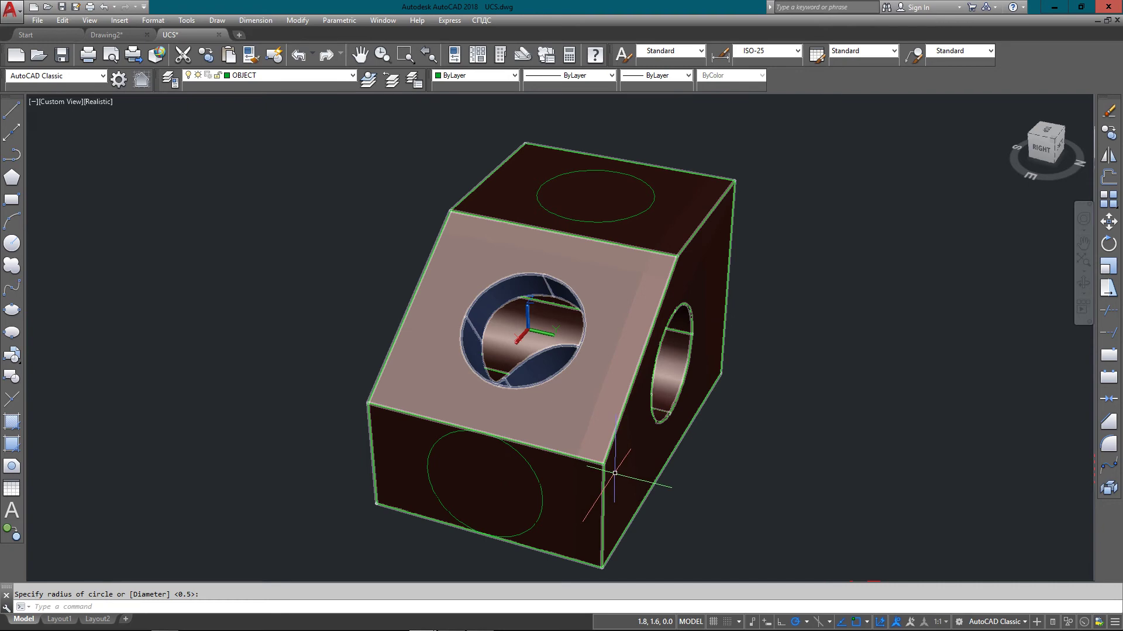
- Orbit to the back side and draw a short line between two points inside the sloped-face hole
text(l)
key(Return)
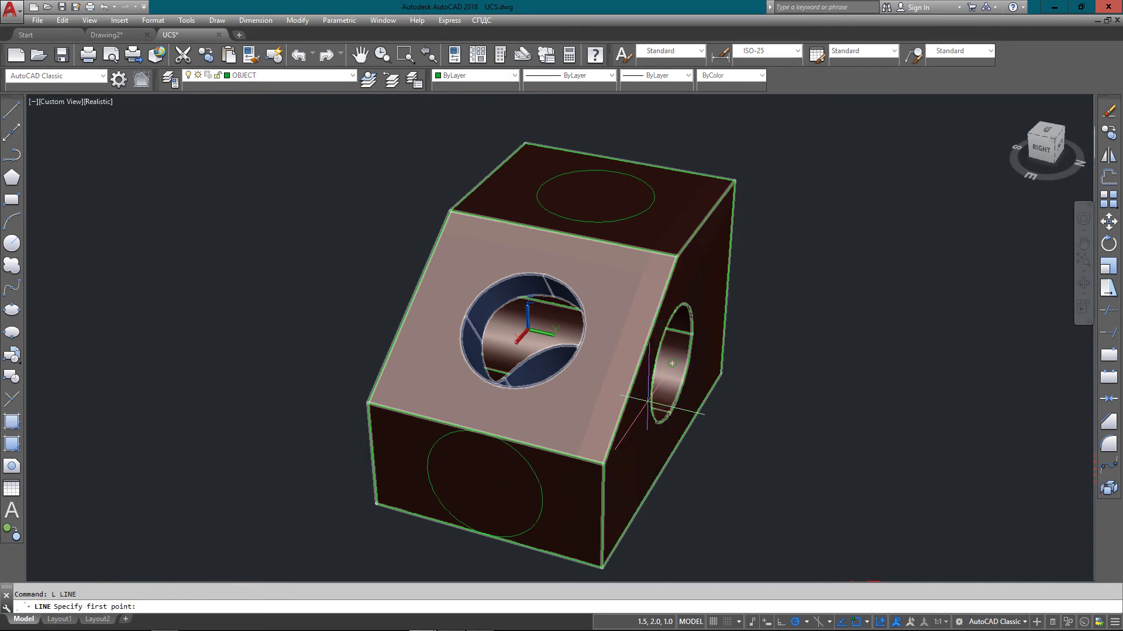
shift+middle_drag(645, 402, 518, 387)
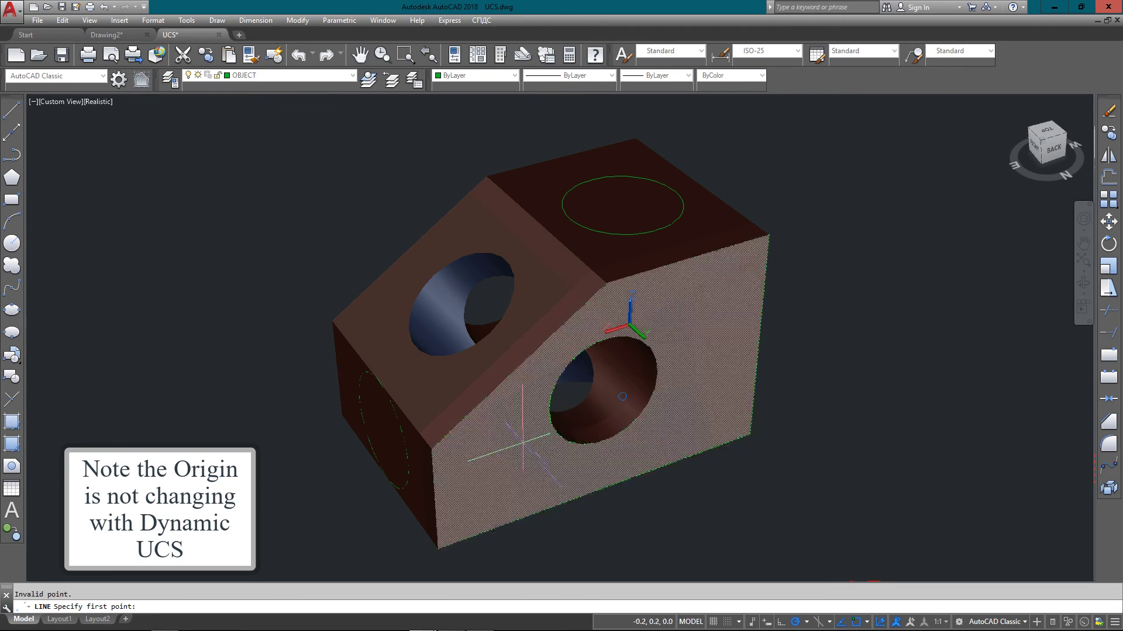
click(604, 391)
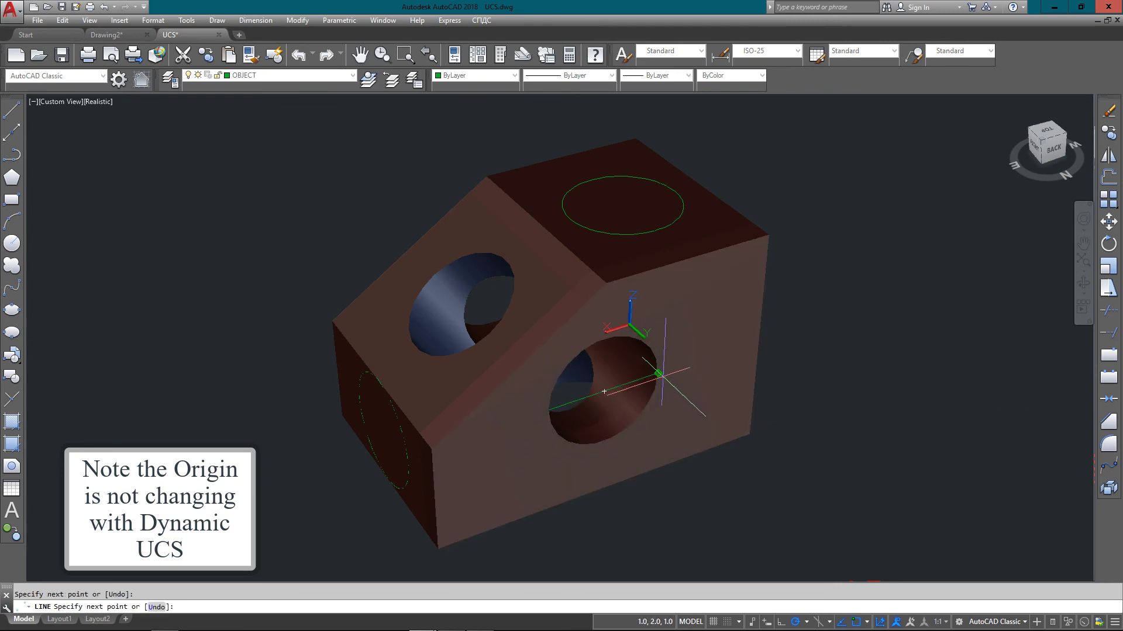
key(Escape)
key(Return)
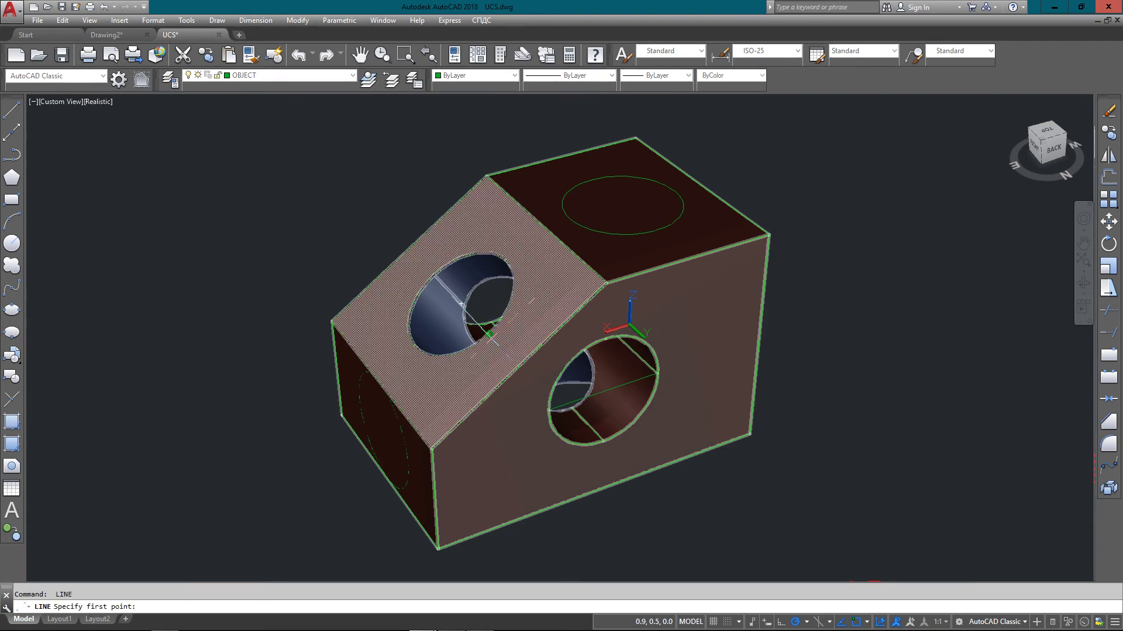
click(488, 336)
click(434, 274)
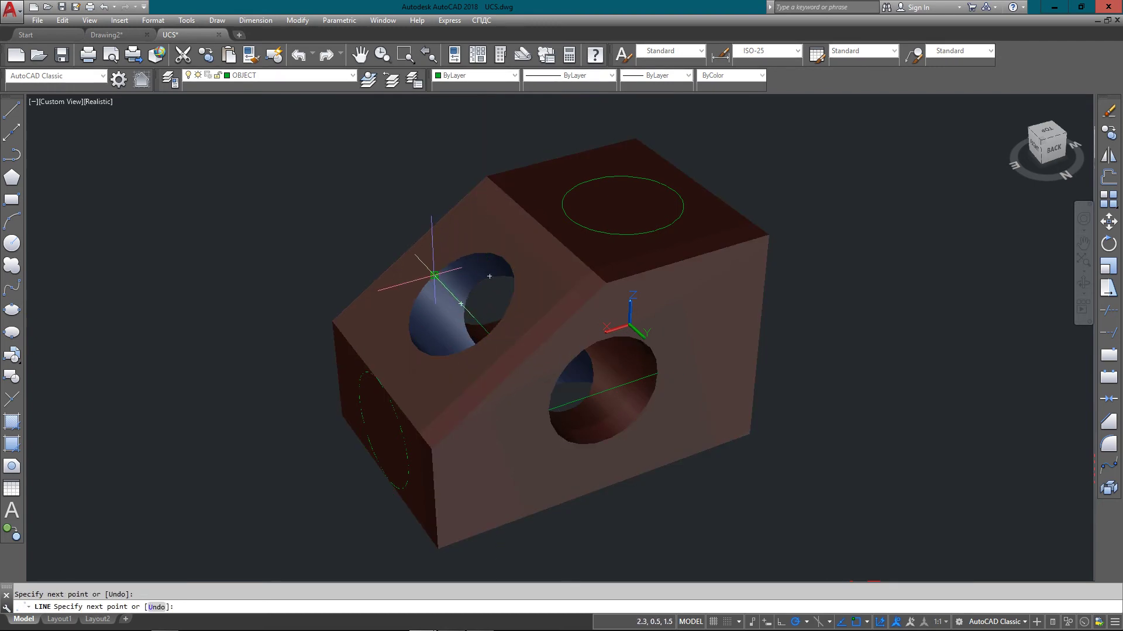
key(Escape)
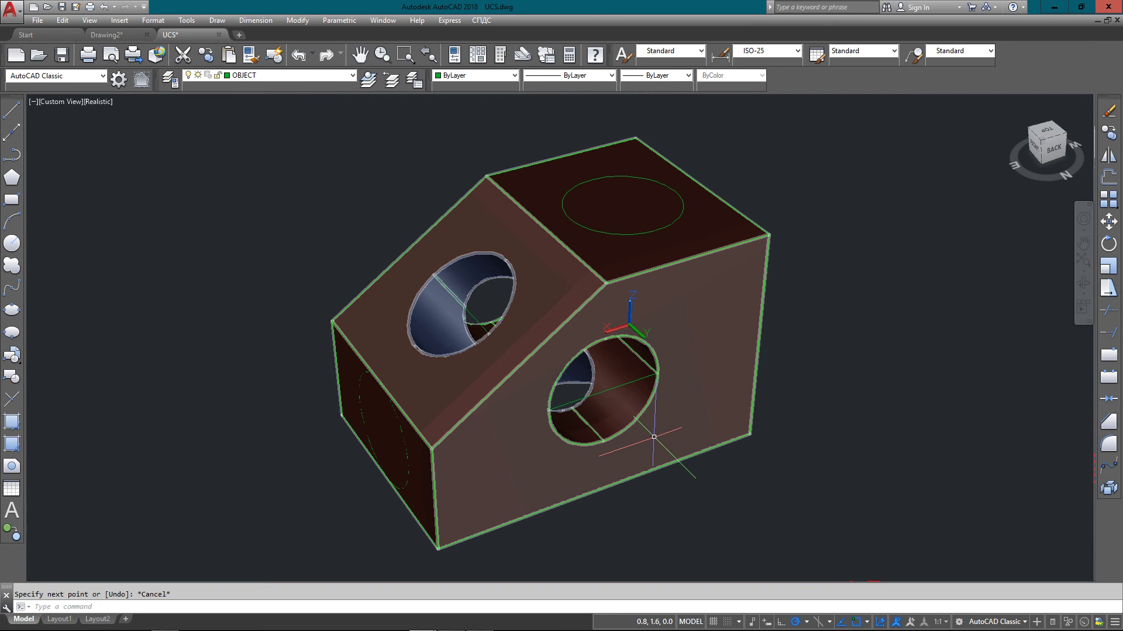
mouse_move(654, 437)
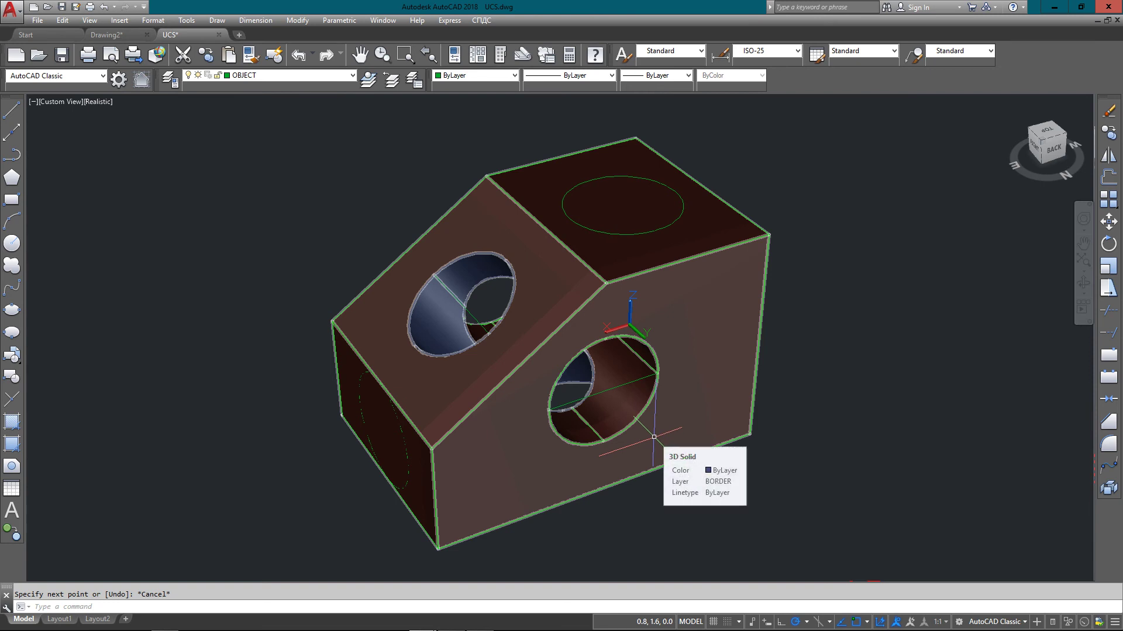